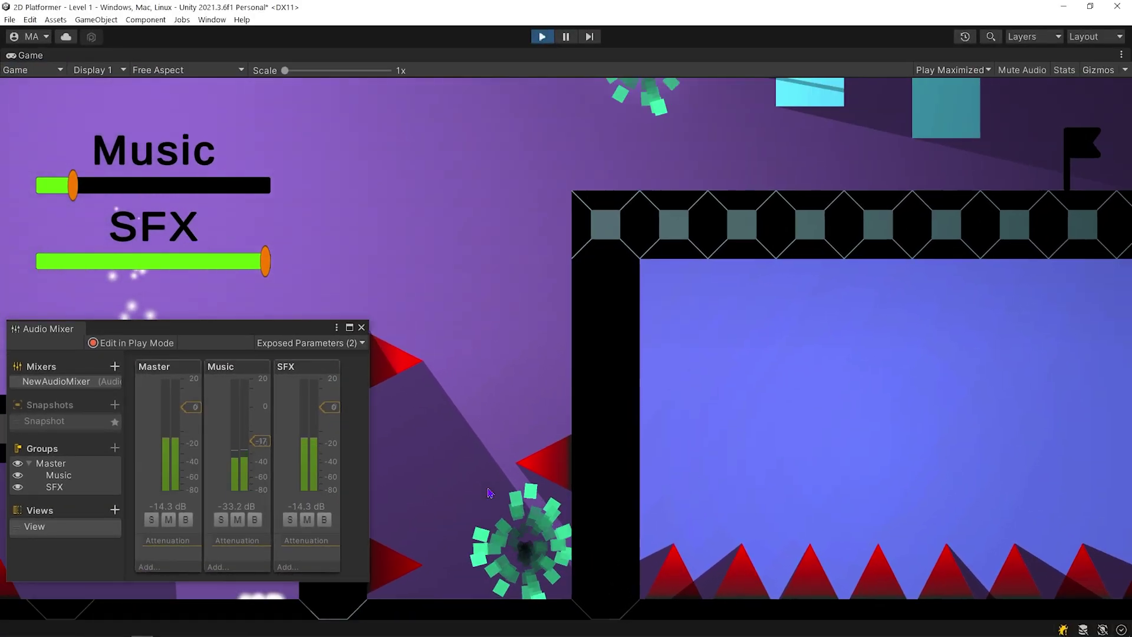
Step: Test the level by running the player along the platform to the flag, and end the play session
key(Right)
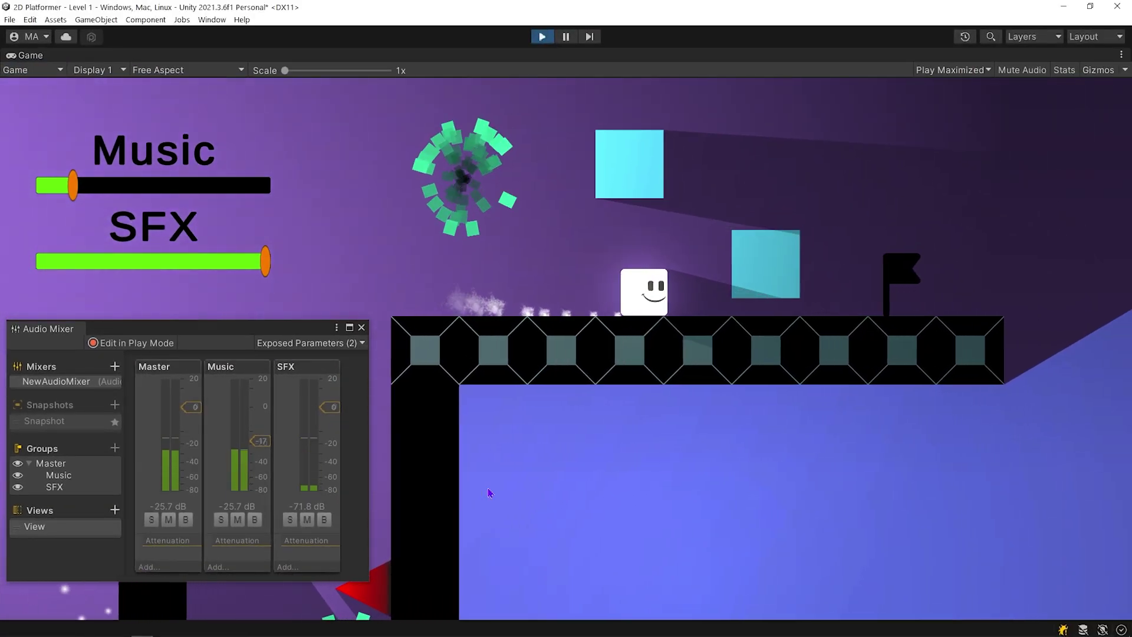
key(Right)
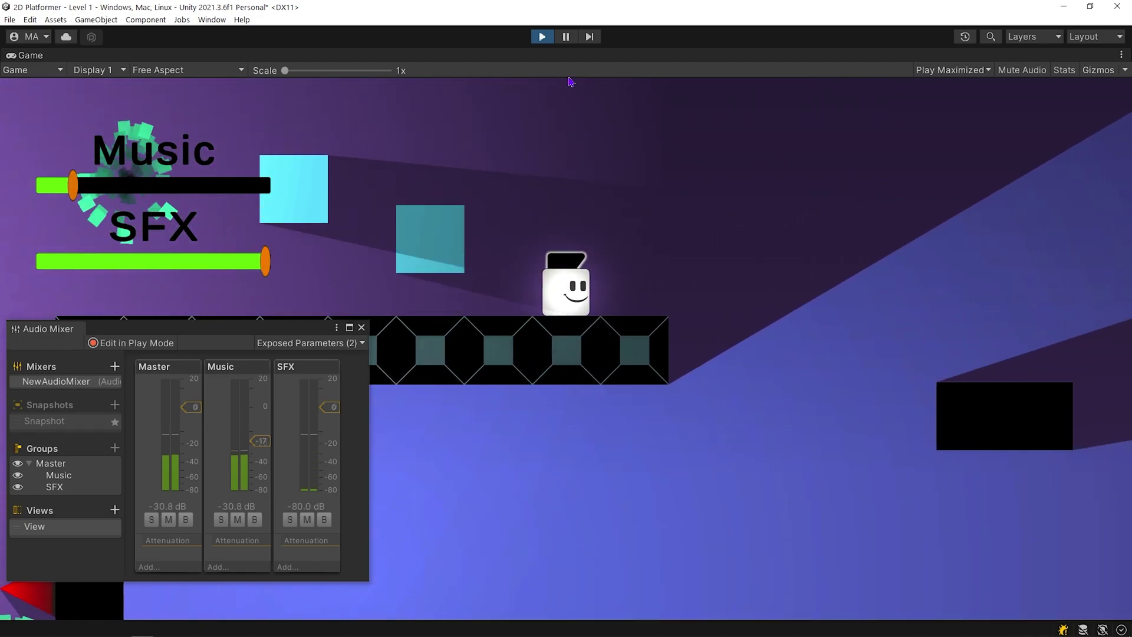
click(542, 36)
click(543, 39)
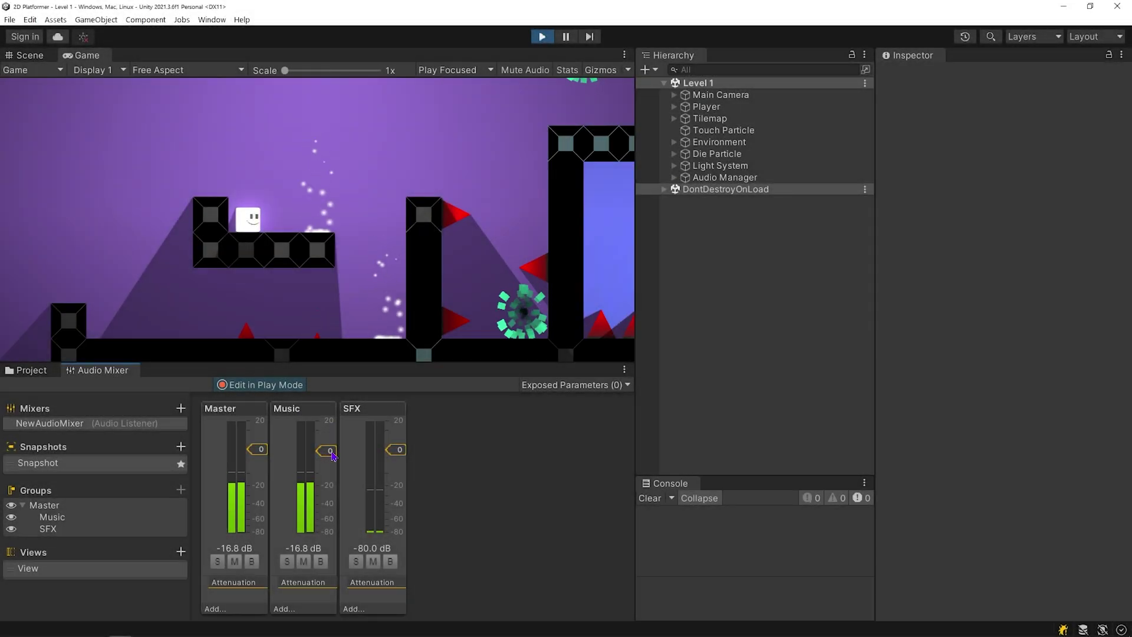
Step: Adjust the Music mixer group's volume to just below 0 dB during play mode, and stop the game
click(328, 455)
mouse_move(336, 460)
mouse_down()
mouse_move(331, 532)
mouse_move(329, 454)
mouse_up()
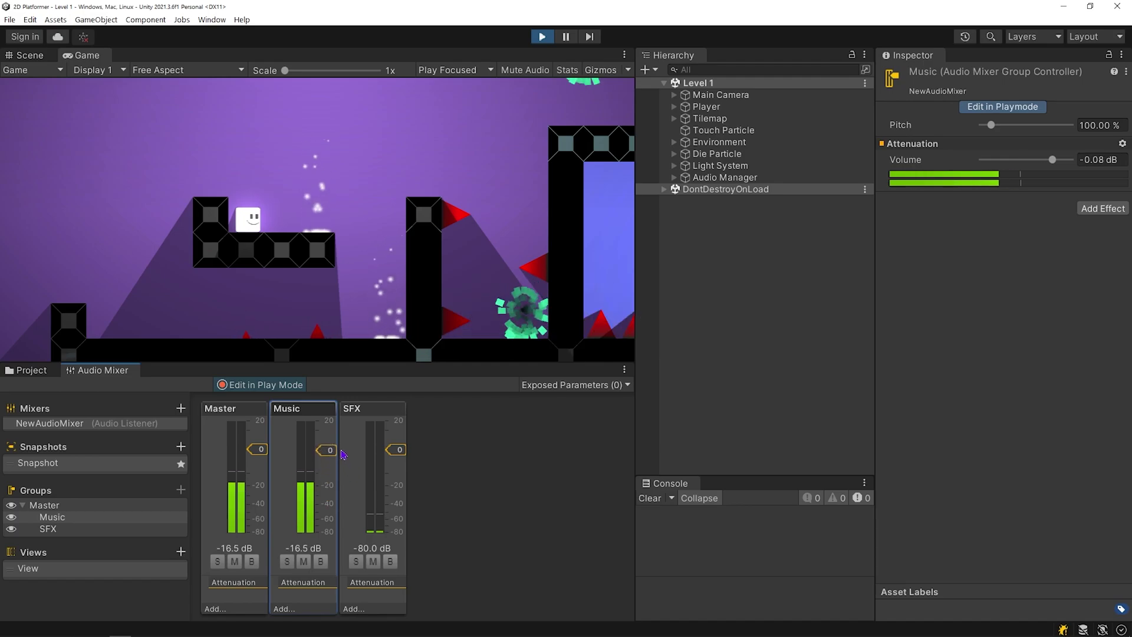
click(542, 37)
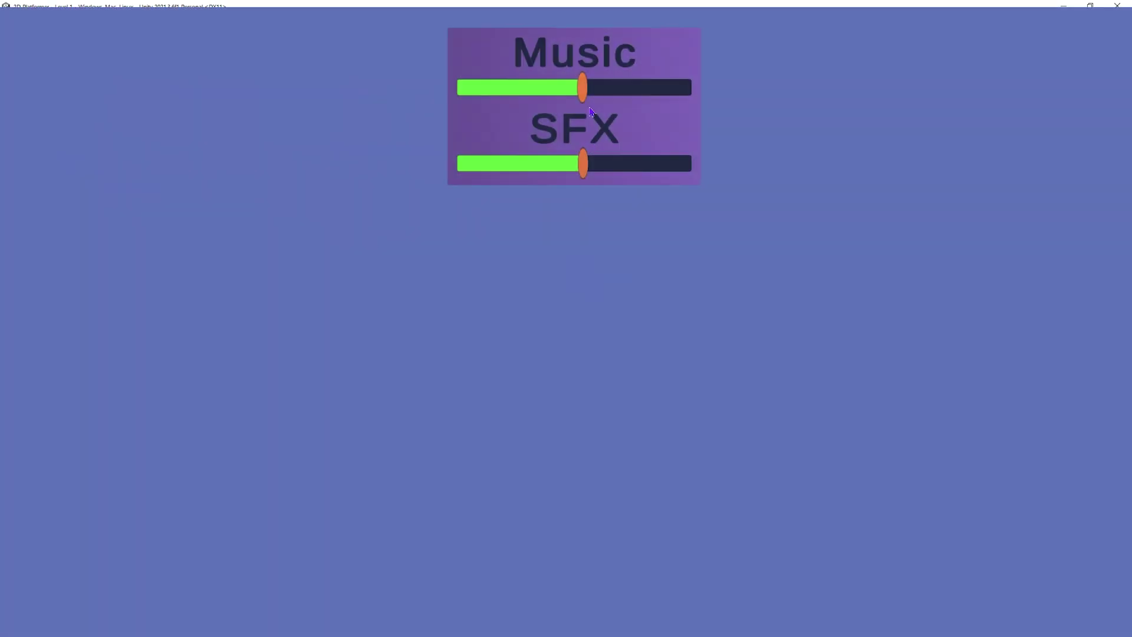
Step: Try out the Music and SFX volume sliders at several levels against the audio mixer groups
drag(583, 94, 690, 106)
mouse_move(548, 100)
mouse_down()
mouse_move(459, 103)
mouse_move(691, 104)
mouse_move(551, 112)
mouse_up()
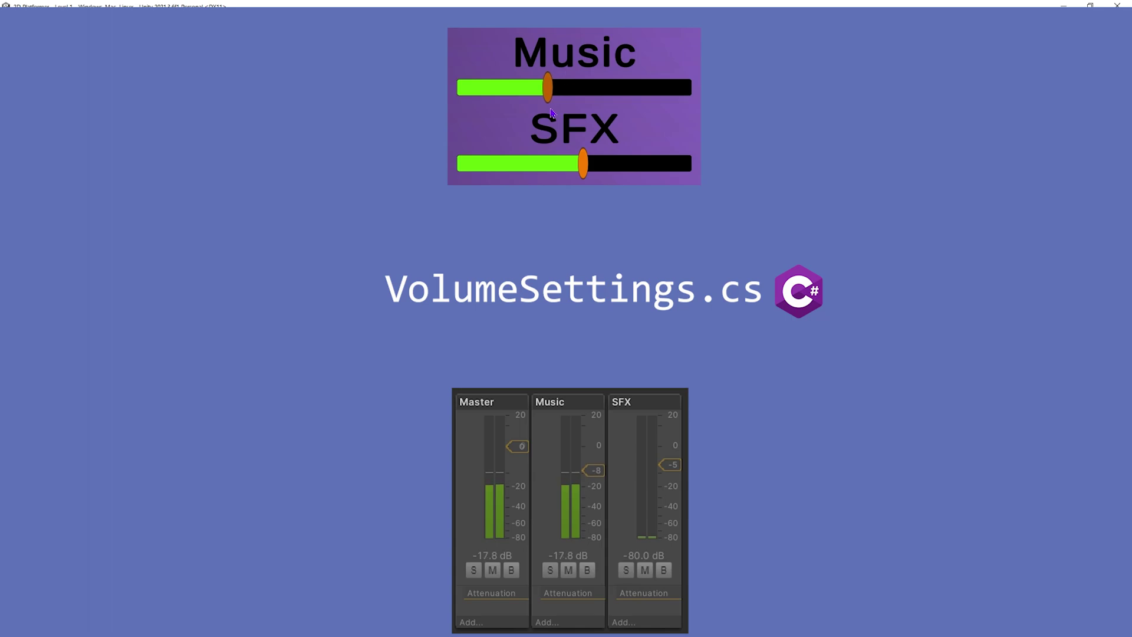
drag(587, 165, 681, 171)
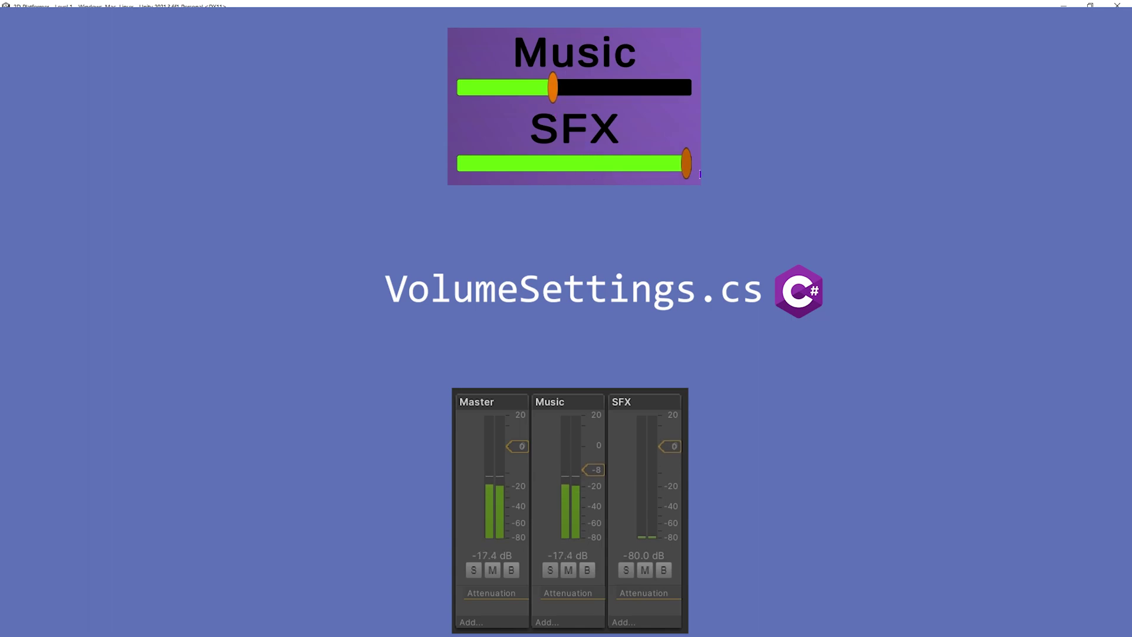
drag(451, 180, 595, 177)
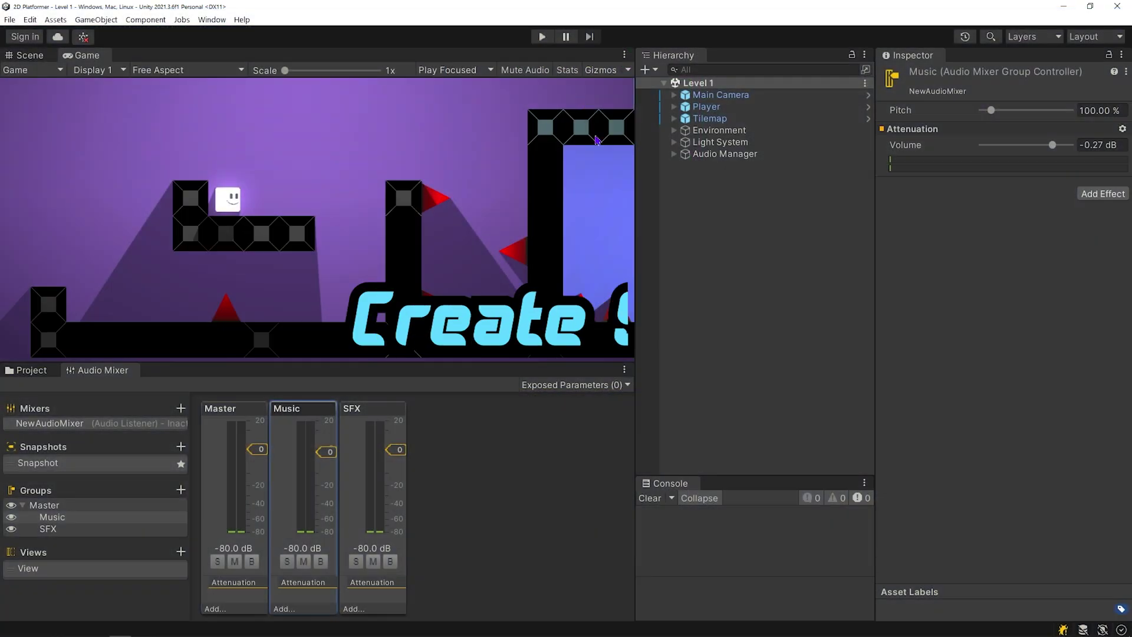
Step: Add a UI slider to the Level 1 scene and name it Music Slider
right_click(721, 204)
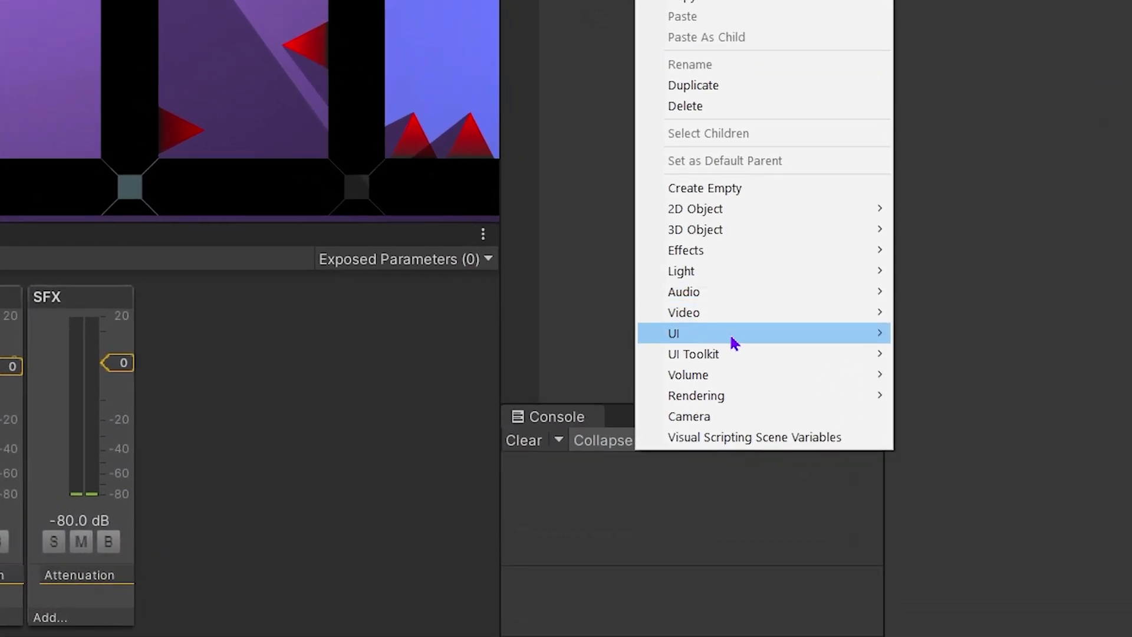
mouse_move(744, 362)
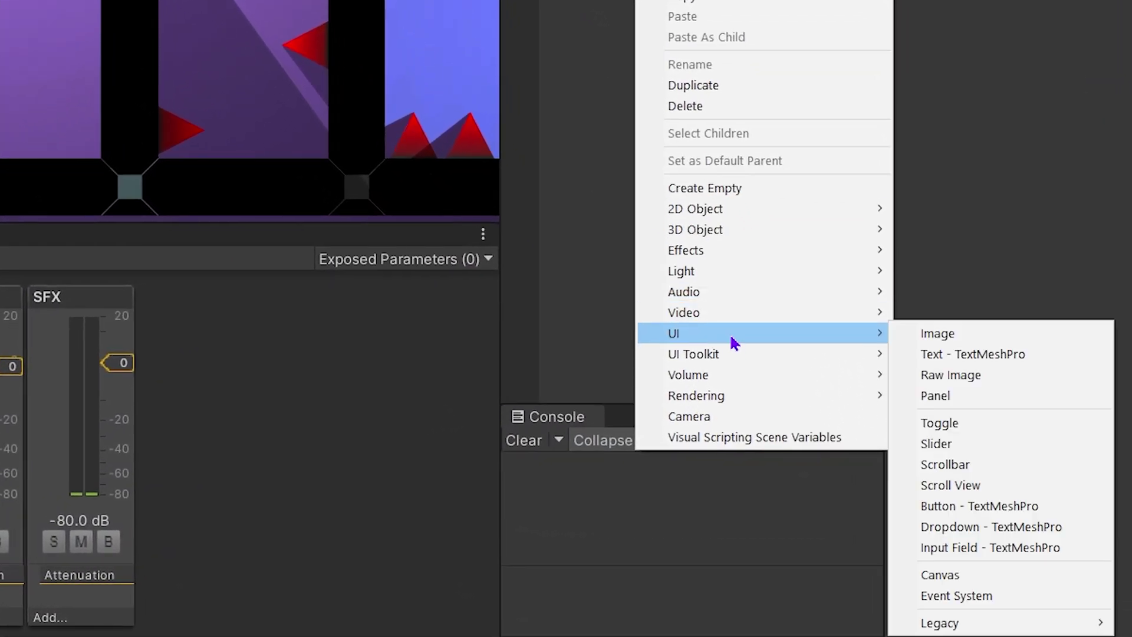
click(957, 443)
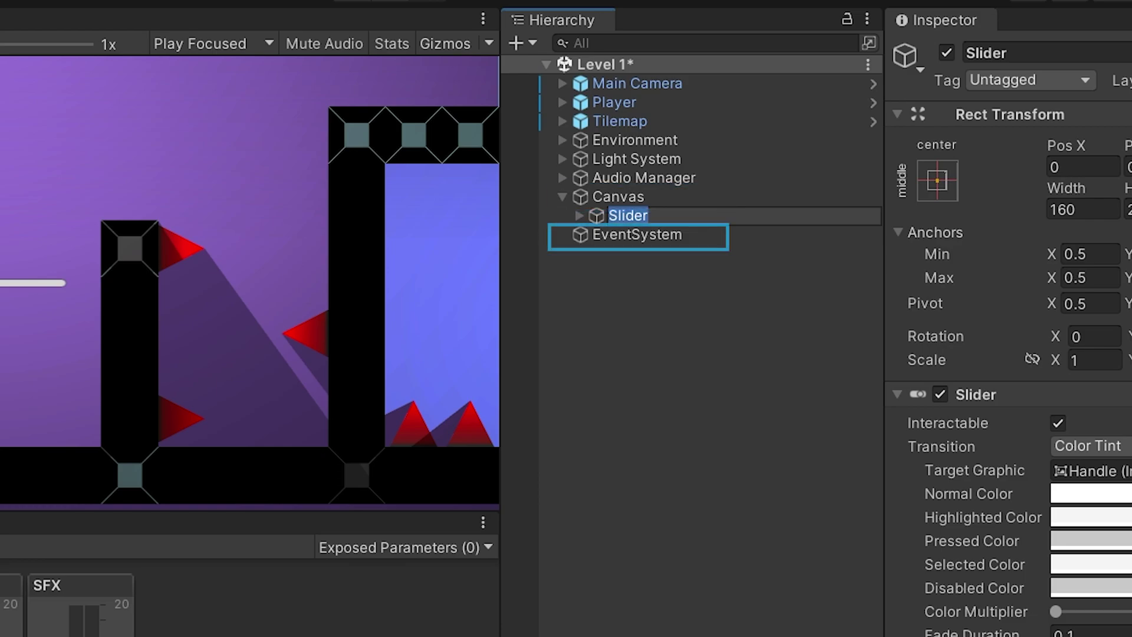
key(Home)
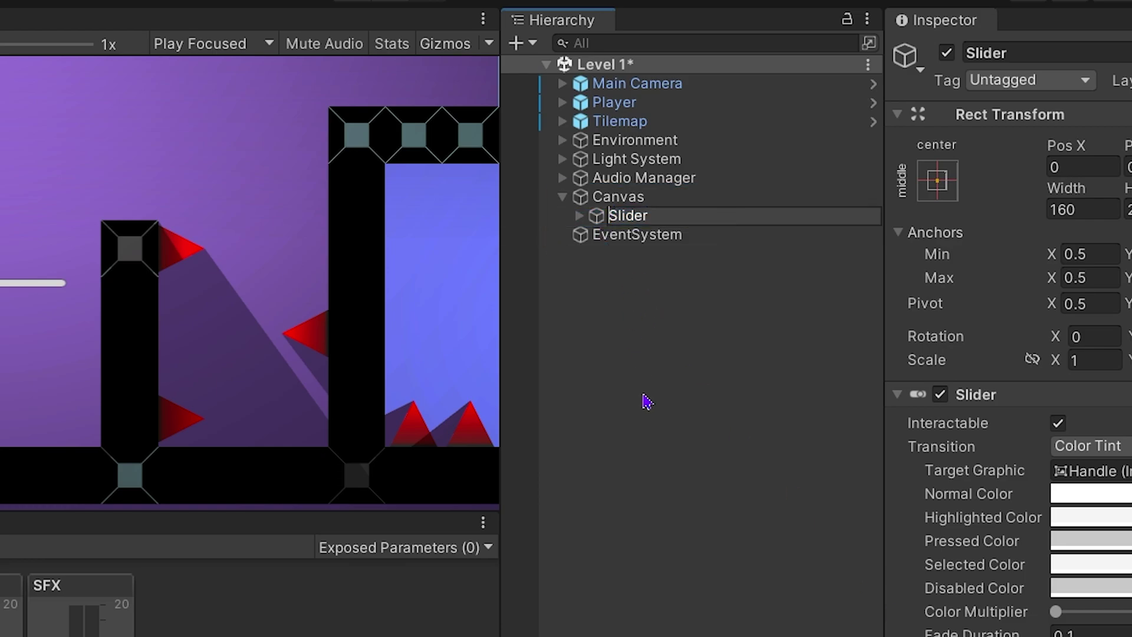
key(Return)
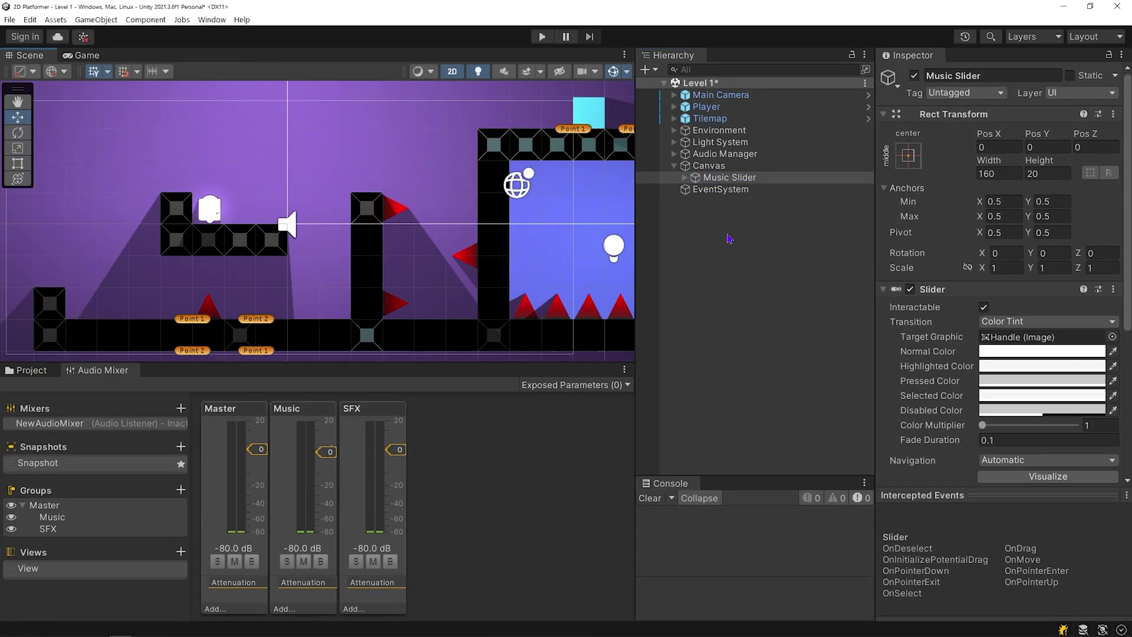
Step: Set the Music Slider's value to about 0.635 and its size to 200 wide by 30 high
double_click(745, 179)
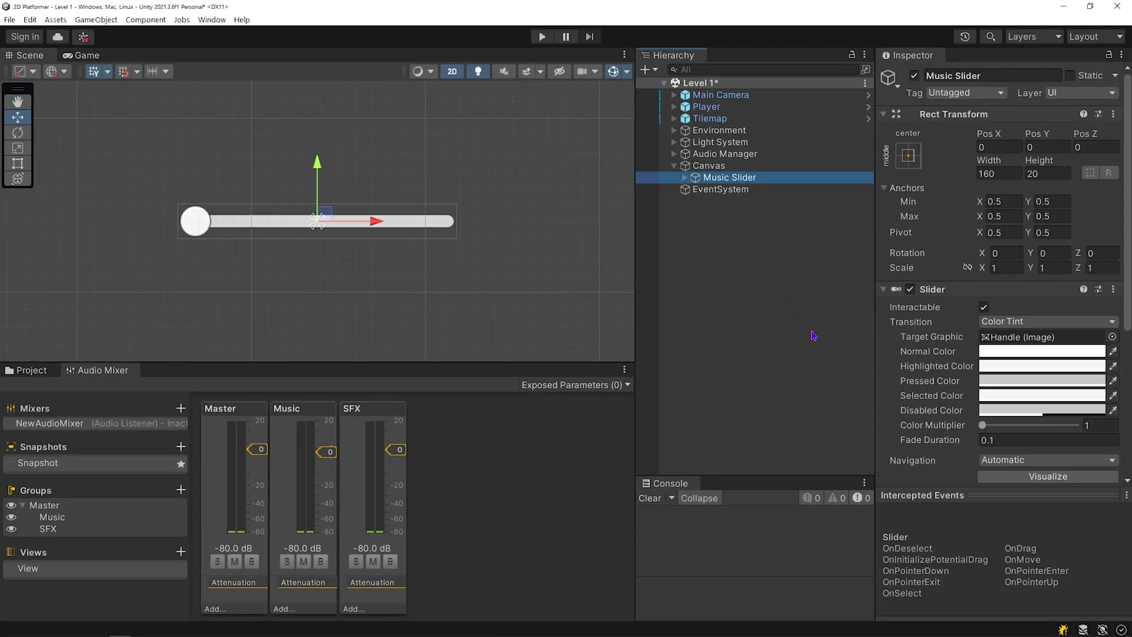
scroll(1002, 354, down, 6)
drag(996, 394, 1032, 393)
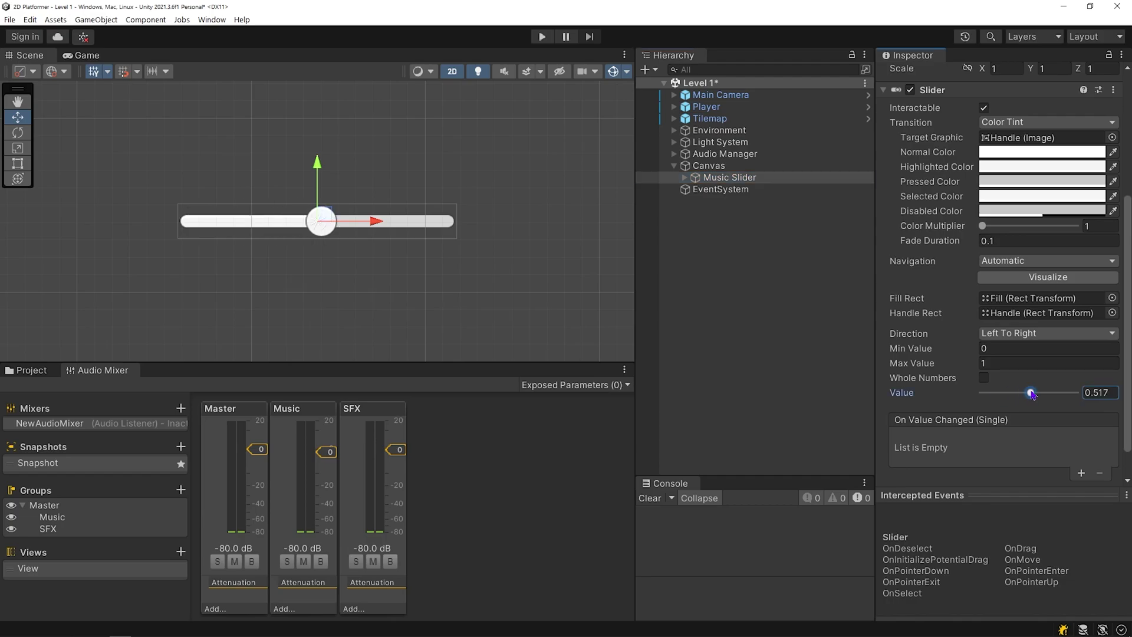
scroll(1003, 236, up, 5)
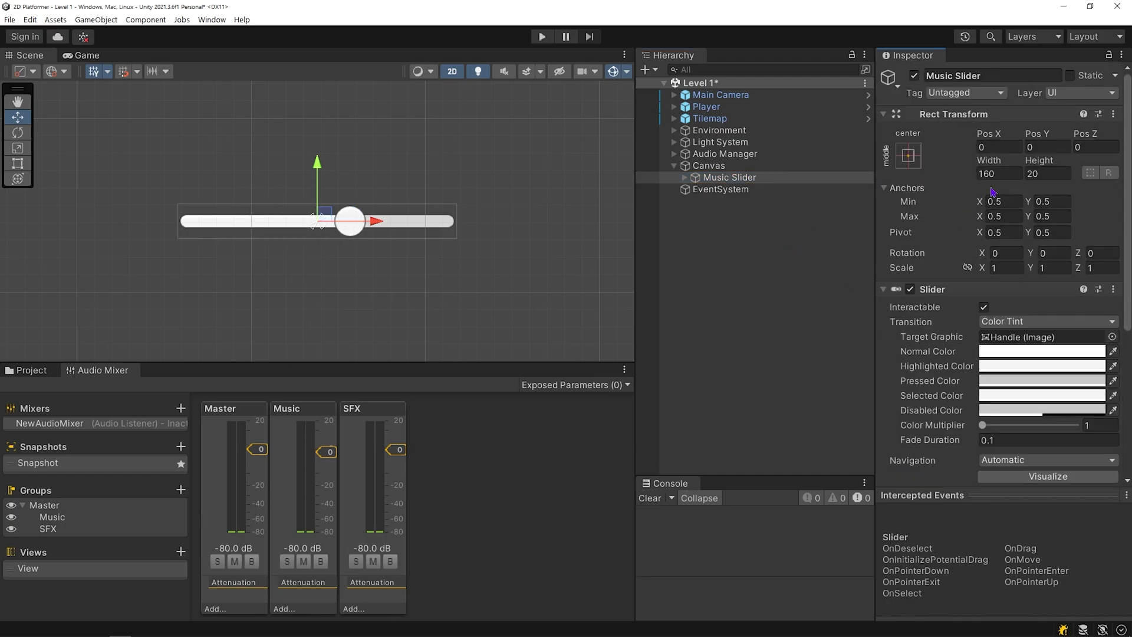
text(200)
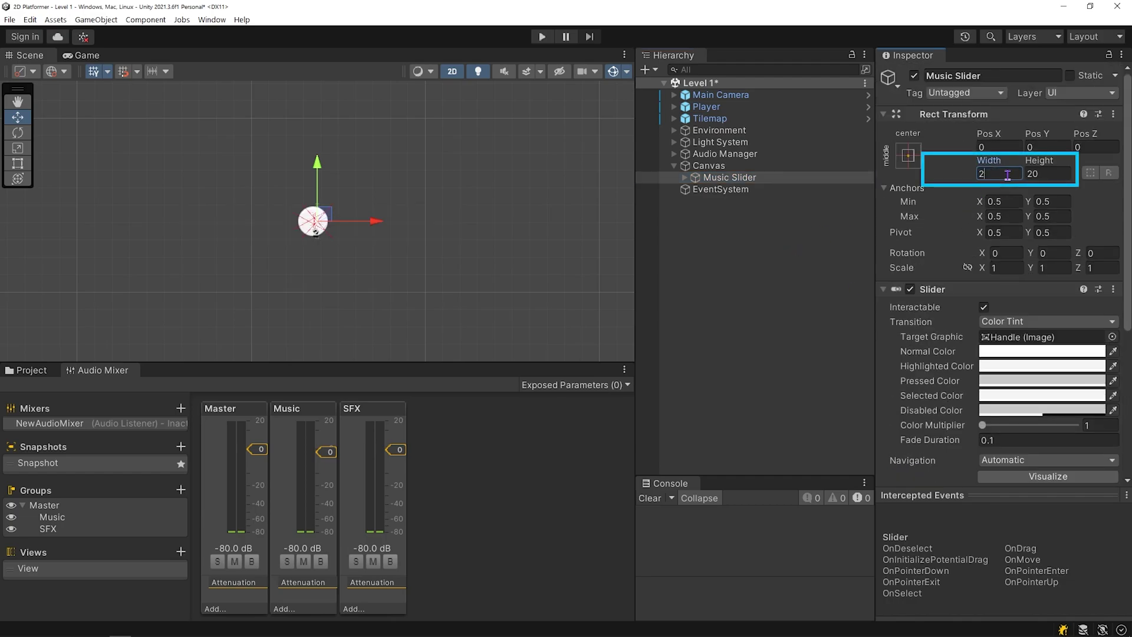
text(30)
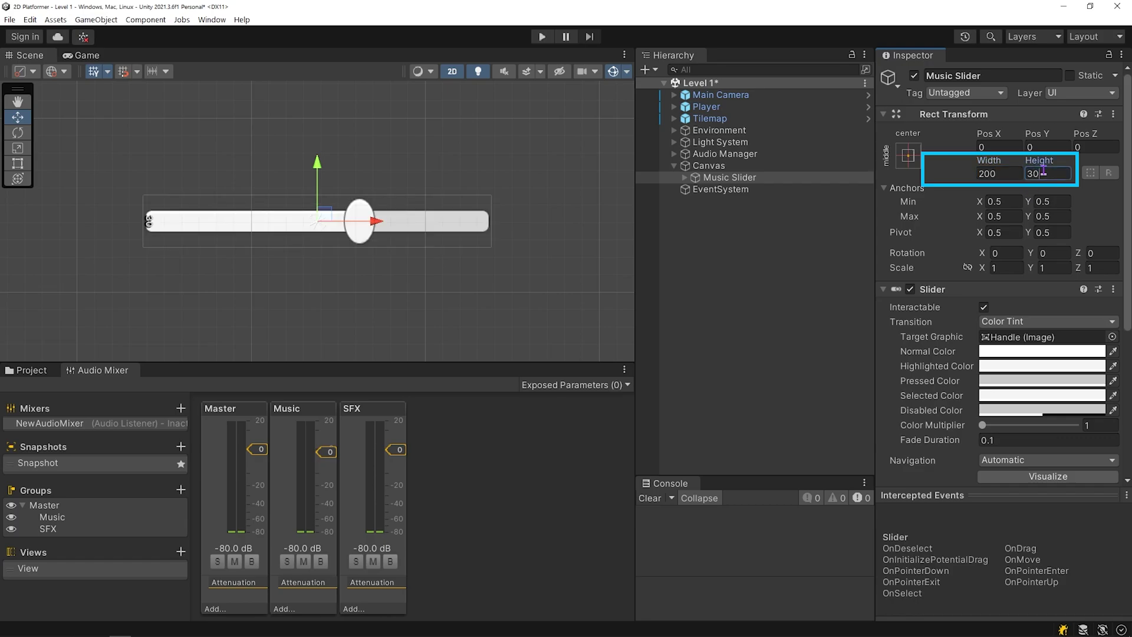
Step: Change the image color of the Music Slider's Background to black (000000)
click(684, 177)
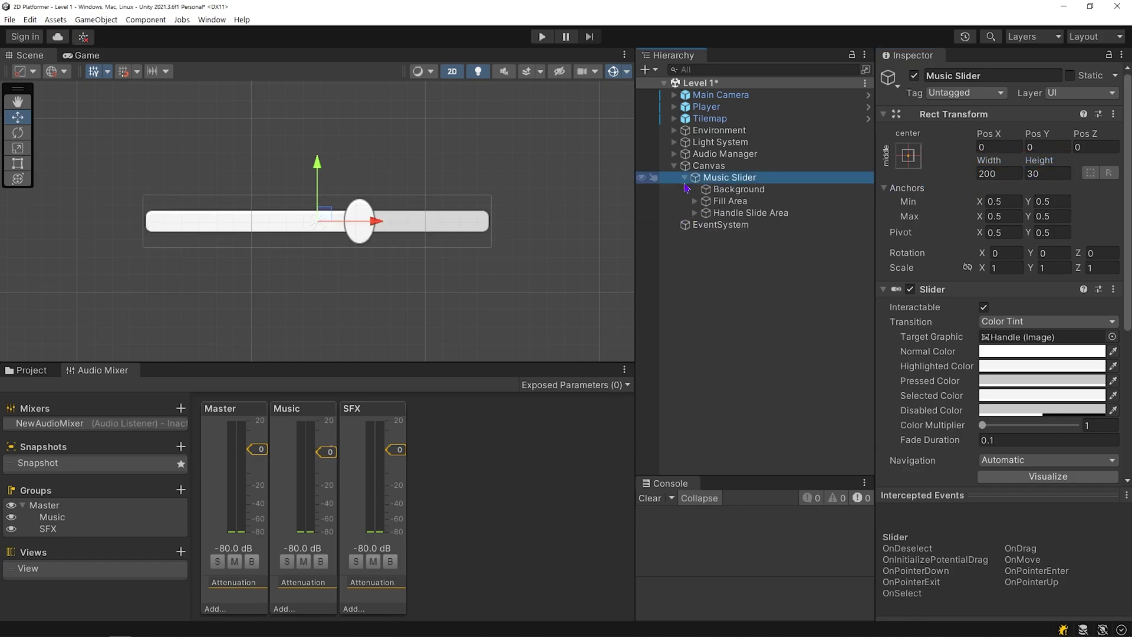
click(723, 189)
click(1041, 361)
drag(1055, 432, 1072, 447)
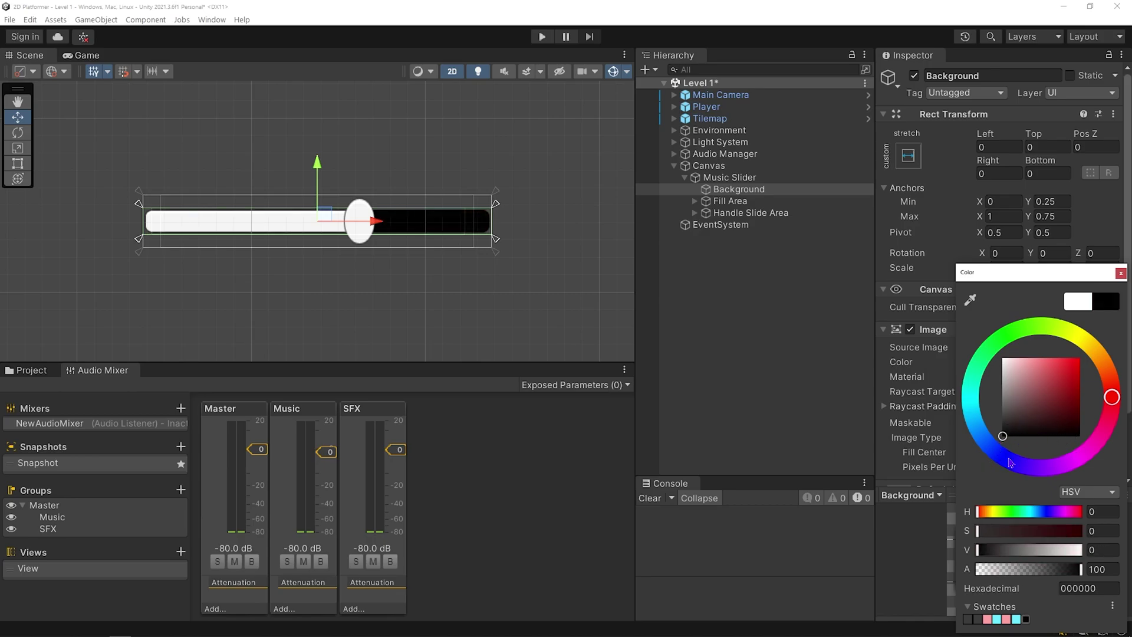
click(1120, 273)
Step: Change the image color of the Music Slider's Fill to bright green (67FF0D)
click(695, 201)
click(730, 213)
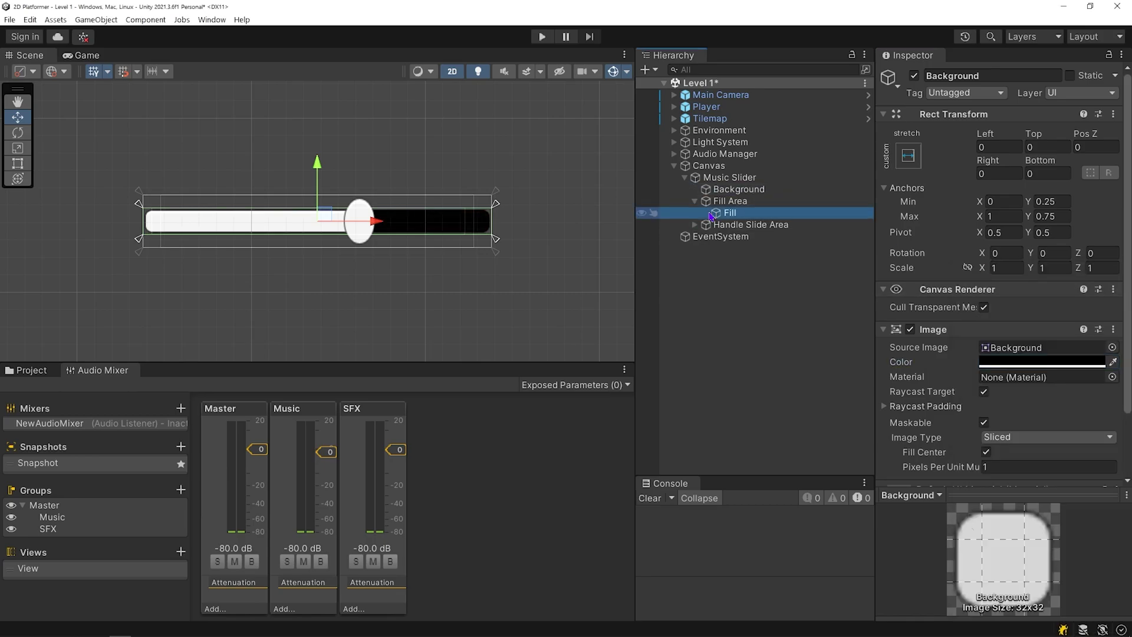
click(1033, 382)
click(1032, 328)
drag(1073, 362, 1078, 348)
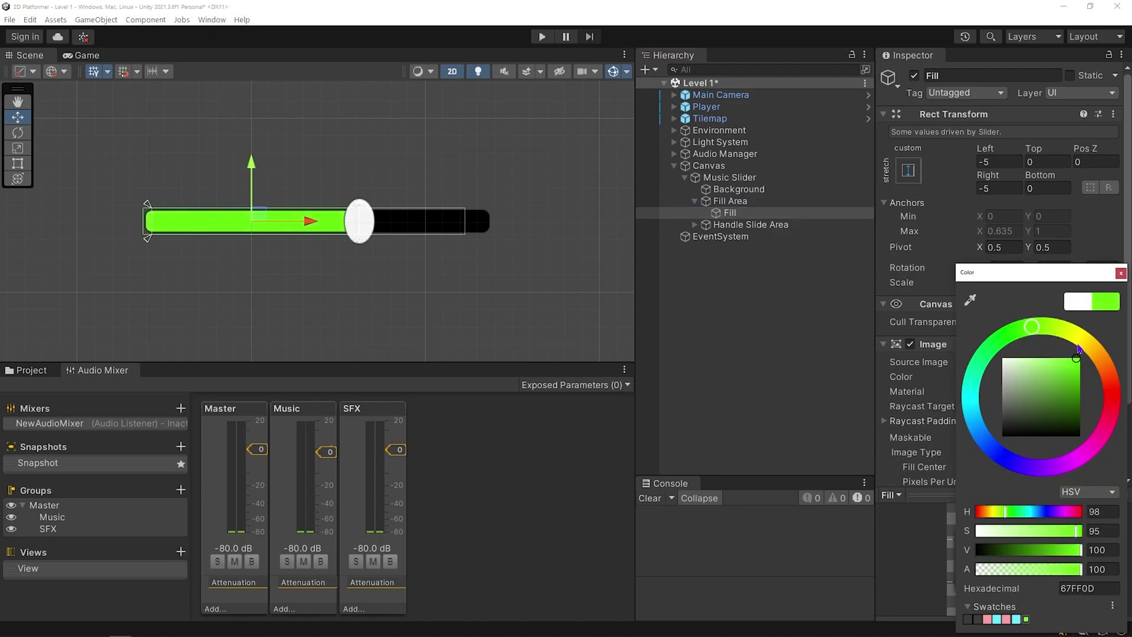
click(1120, 273)
Step: Change the image color of the Music Slider's Handle to orange (FF8000), and collapse its child groups
click(695, 225)
click(739, 235)
click(1012, 378)
click(1103, 361)
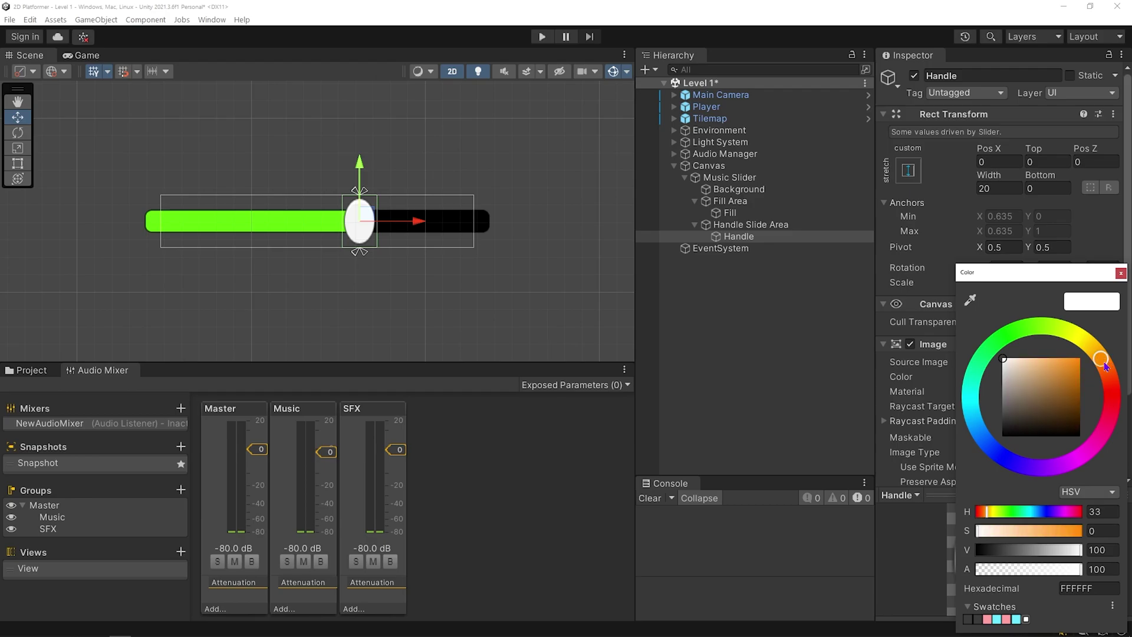
drag(1078, 360, 1085, 347)
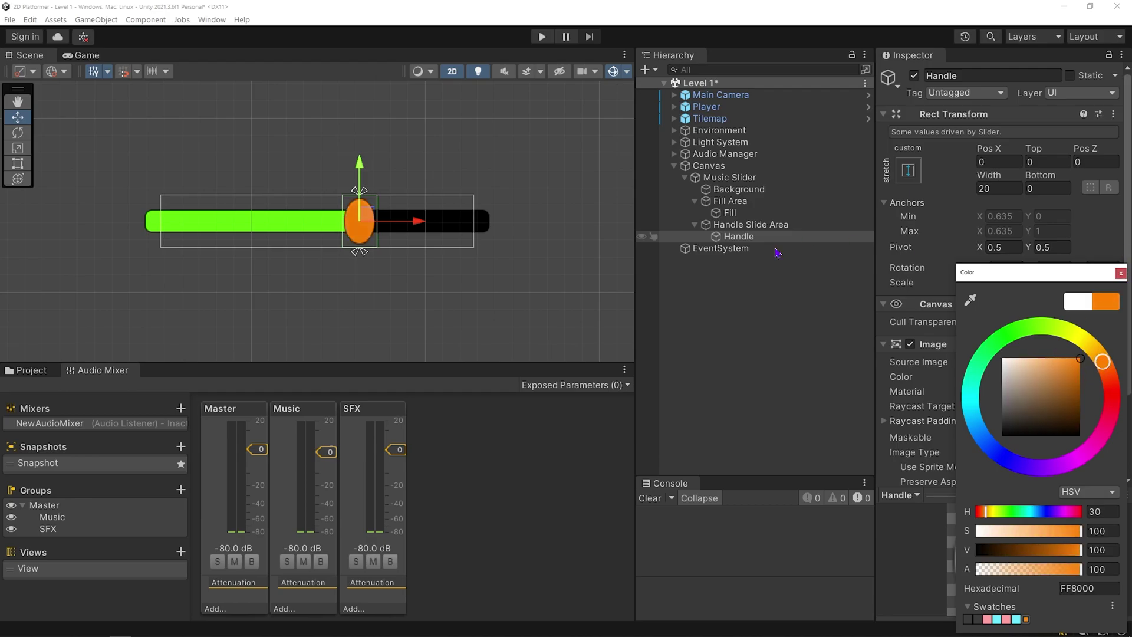
click(1120, 273)
click(695, 201)
click(695, 213)
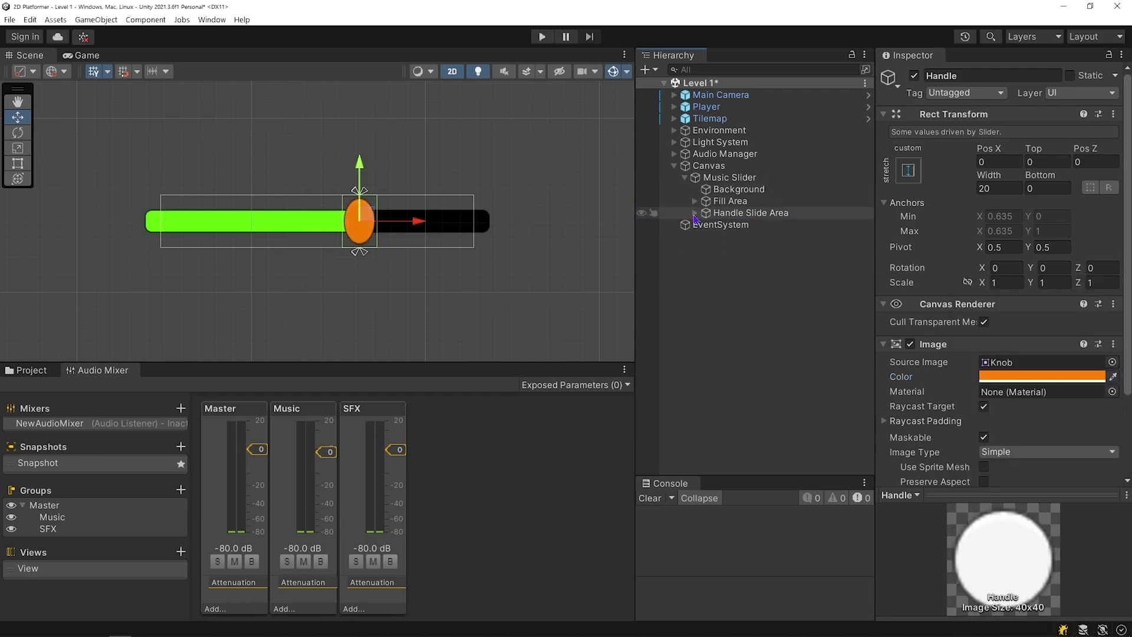
Step: Add a TextMeshPro text as a child of Music Slider with the content "Music"
click(742, 180)
right_click(742, 180)
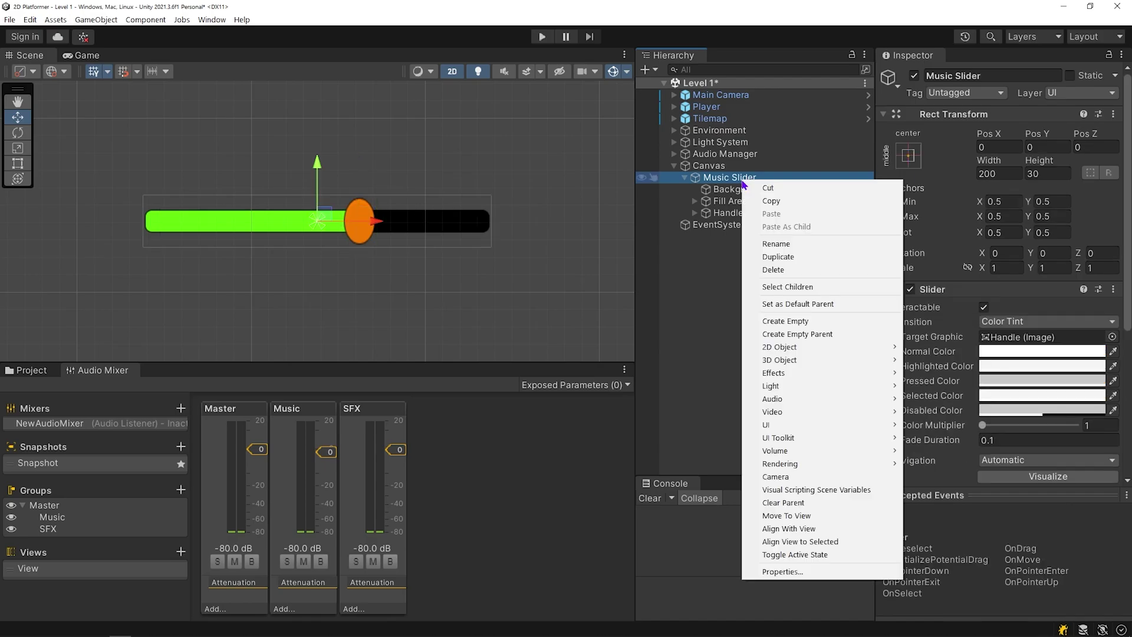
mouse_move(870, 424)
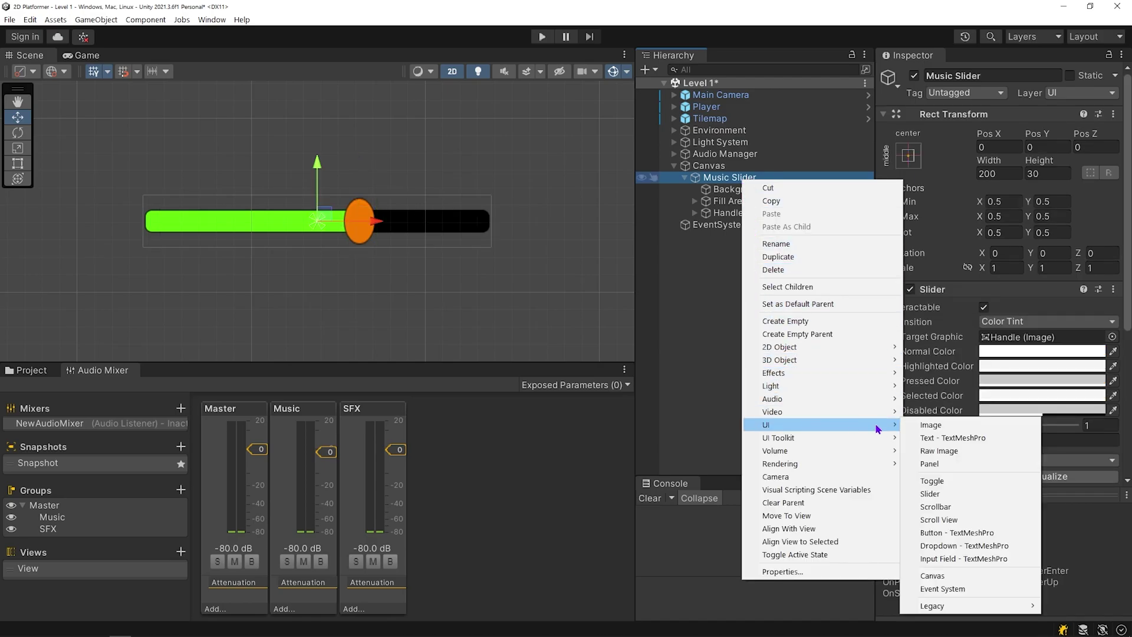
click(1000, 445)
click(951, 392)
text(Music)
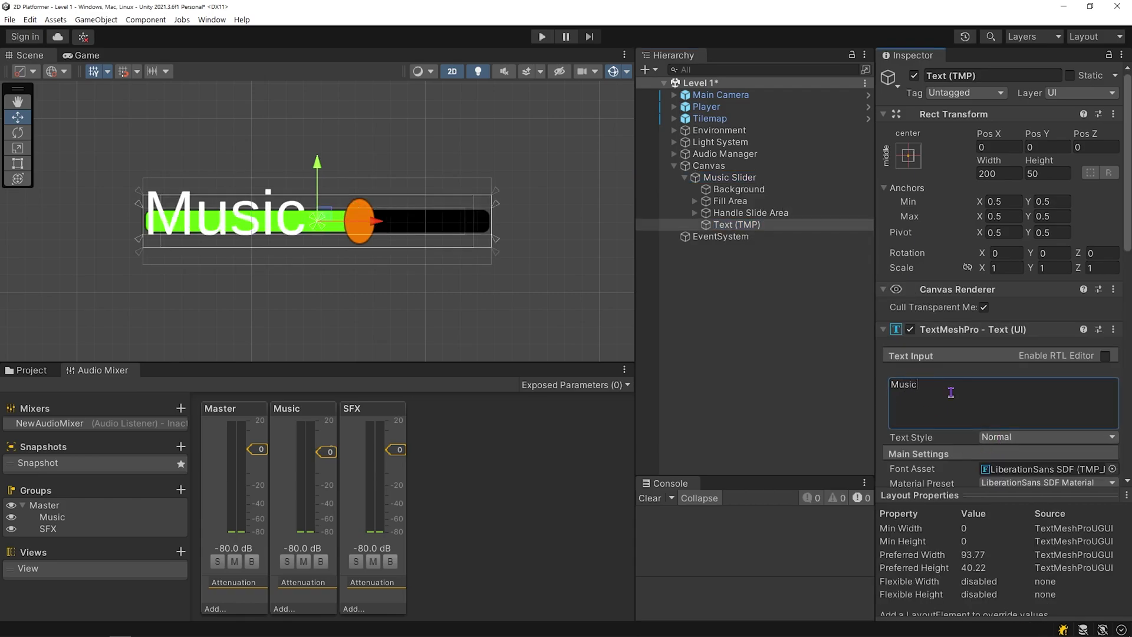
Step: Format the Music label as bold, horizontally centered text with a black vertex color
scroll(967, 402, down, 5)
click(986, 258)
click(1002, 396)
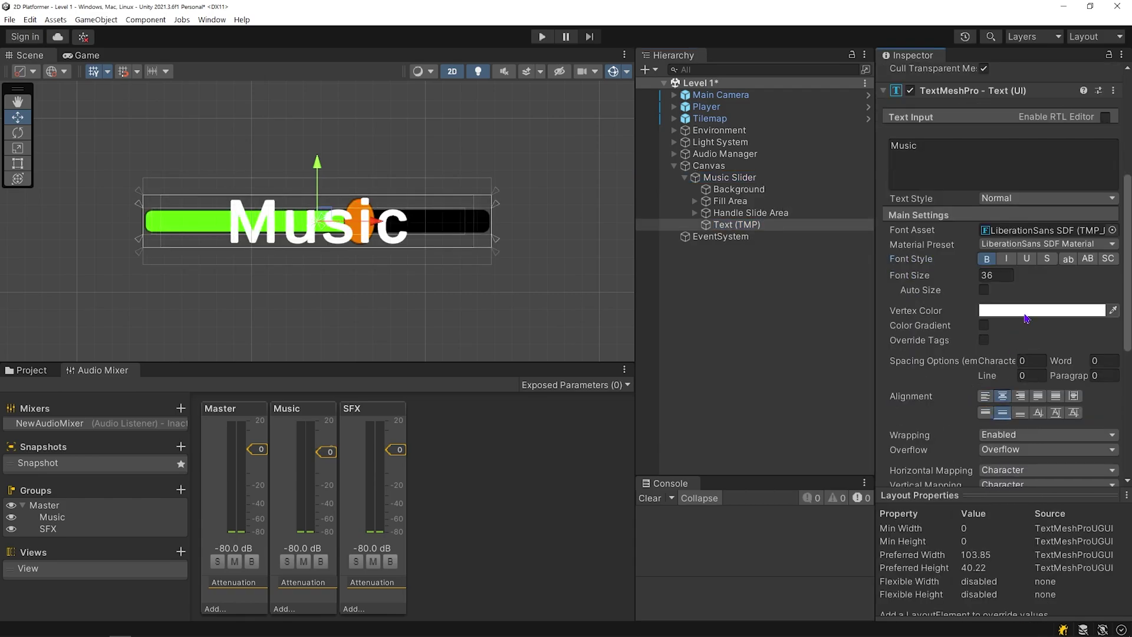
click(1049, 311)
click(1010, 425)
click(531, 307)
Step: Place the Music label just above the slider bar, at about Pos Y 31 with a height of about 29
click(318, 224)
drag(318, 171, 341, 139)
key(t)
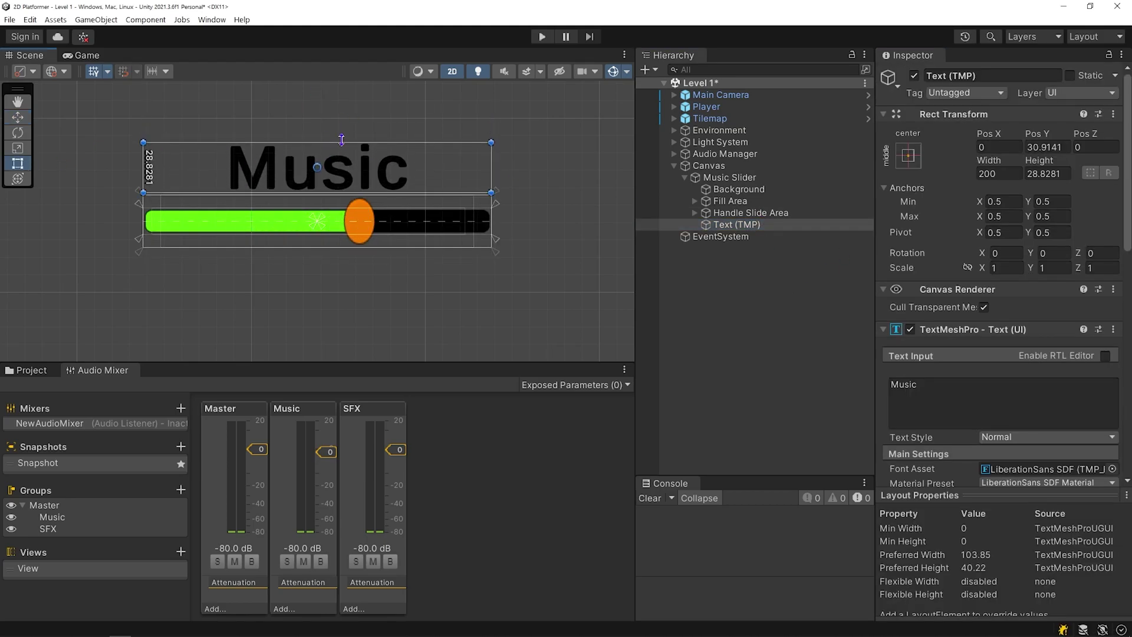
click(547, 182)
Step: Move the whole Music Slider with its label to the upper-left corner of the Canvas
scroll(546, 182, down, 6)
key(q)
key(t)
click(733, 178)
drag(353, 226, 174, 149)
Step: Run the game to test dragging the Music slider's handle back and forth, and stop it
click(541, 37)
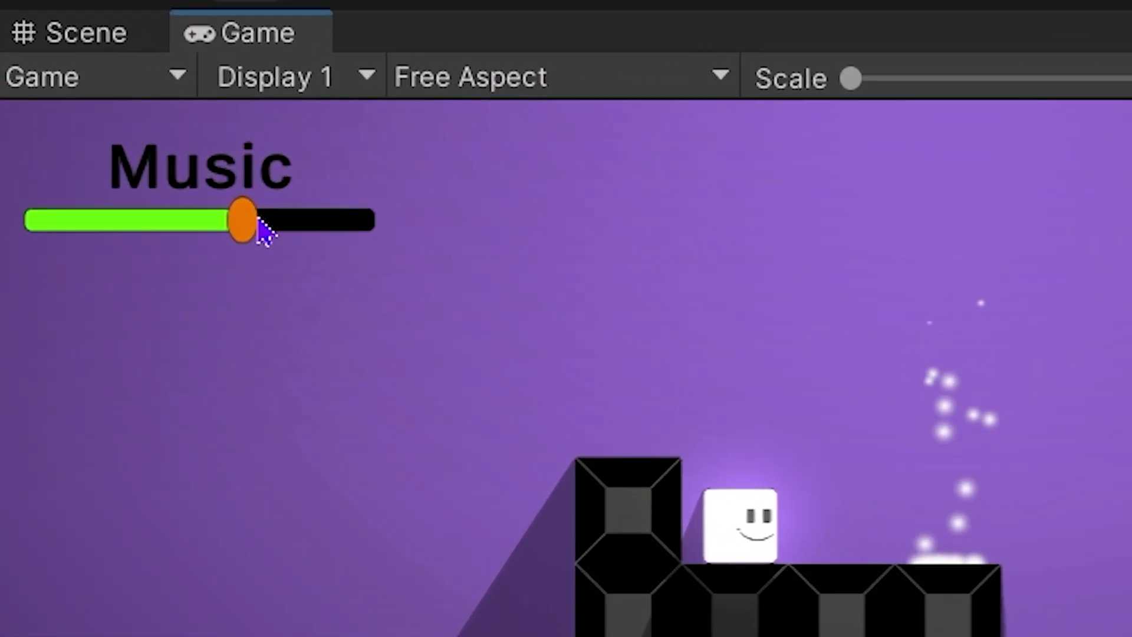
drag(258, 219, 366, 262)
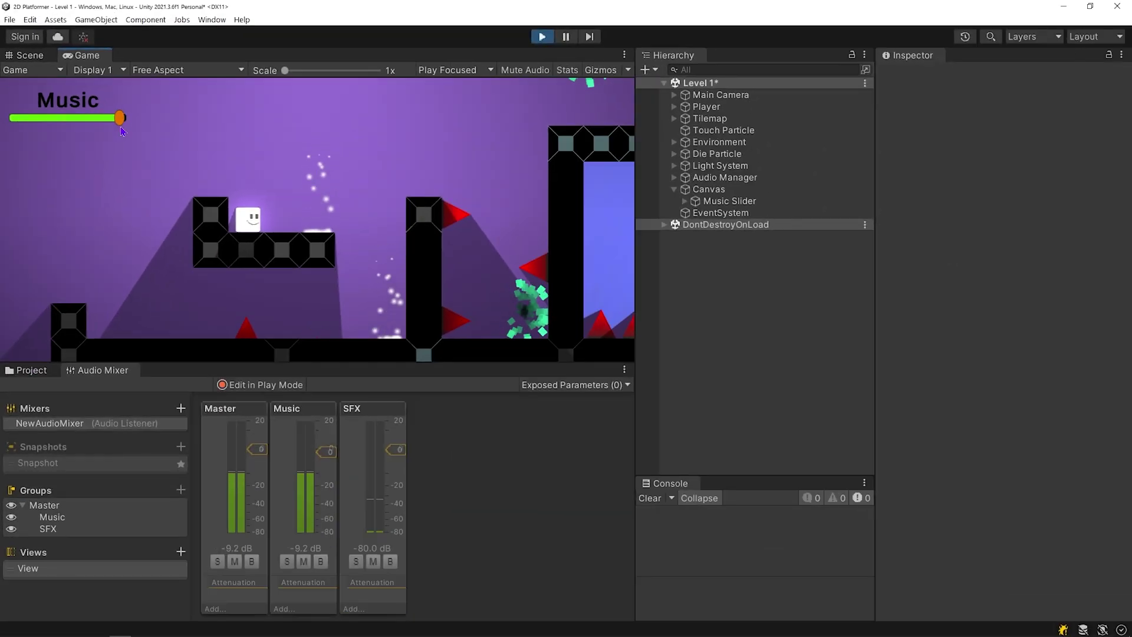
mouse_move(122, 131)
mouse_down()
mouse_move(35, 122)
mouse_move(116, 121)
mouse_move(52, 121)
mouse_move(101, 125)
mouse_up()
key(ctrl+p)
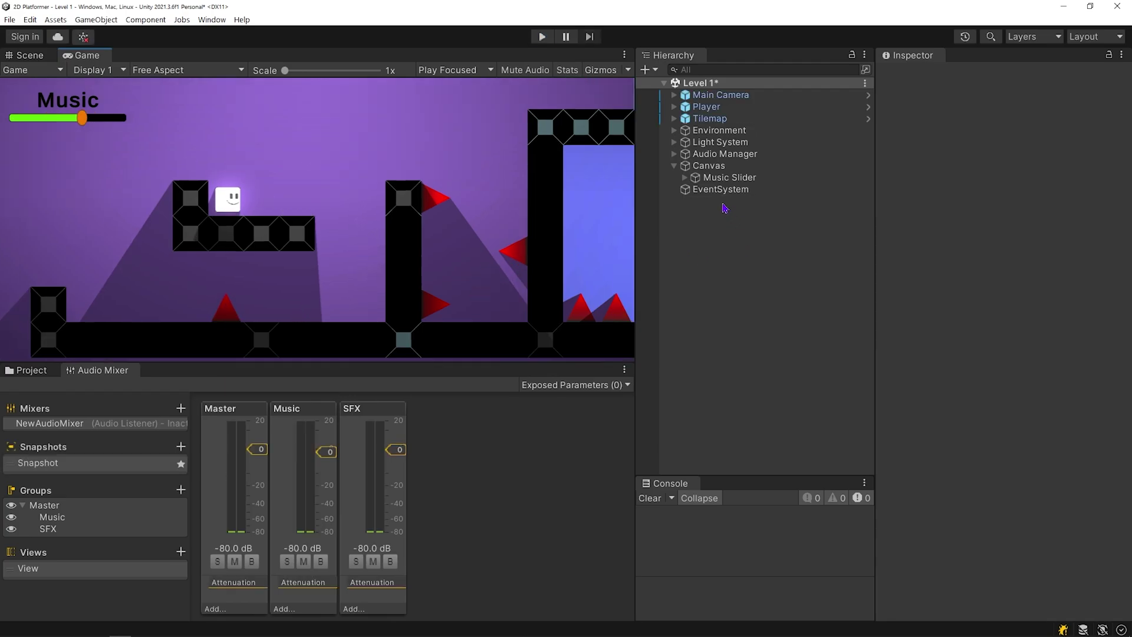
Step: Create a new script named VolumeSettings and attach it to the Canvas as a component
click(705, 168)
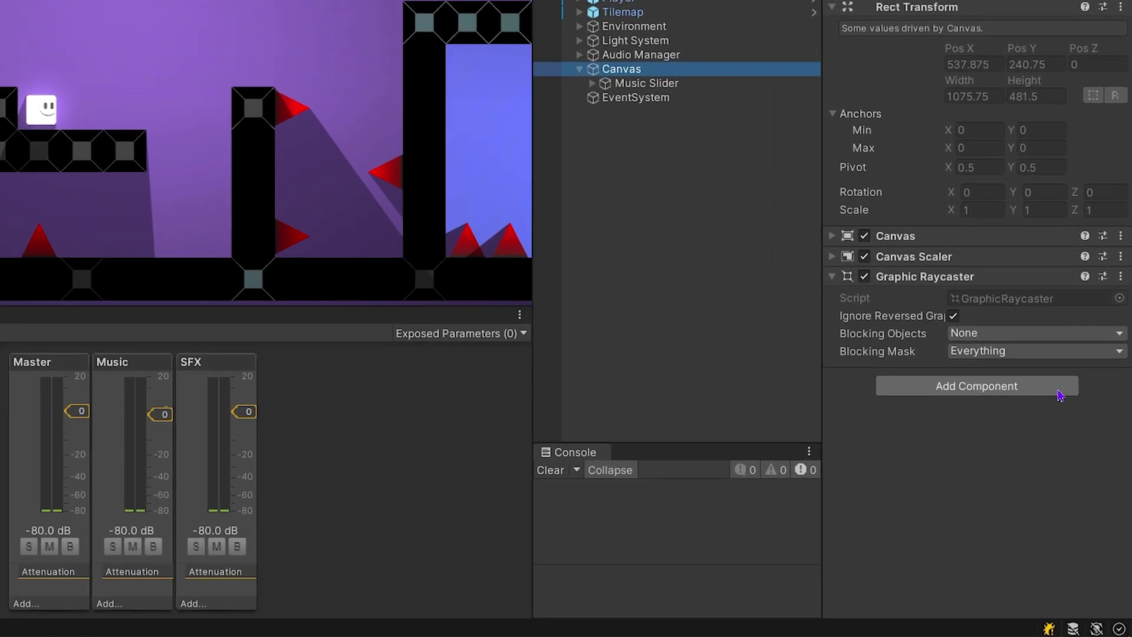
click(1058, 391)
text(Volume)
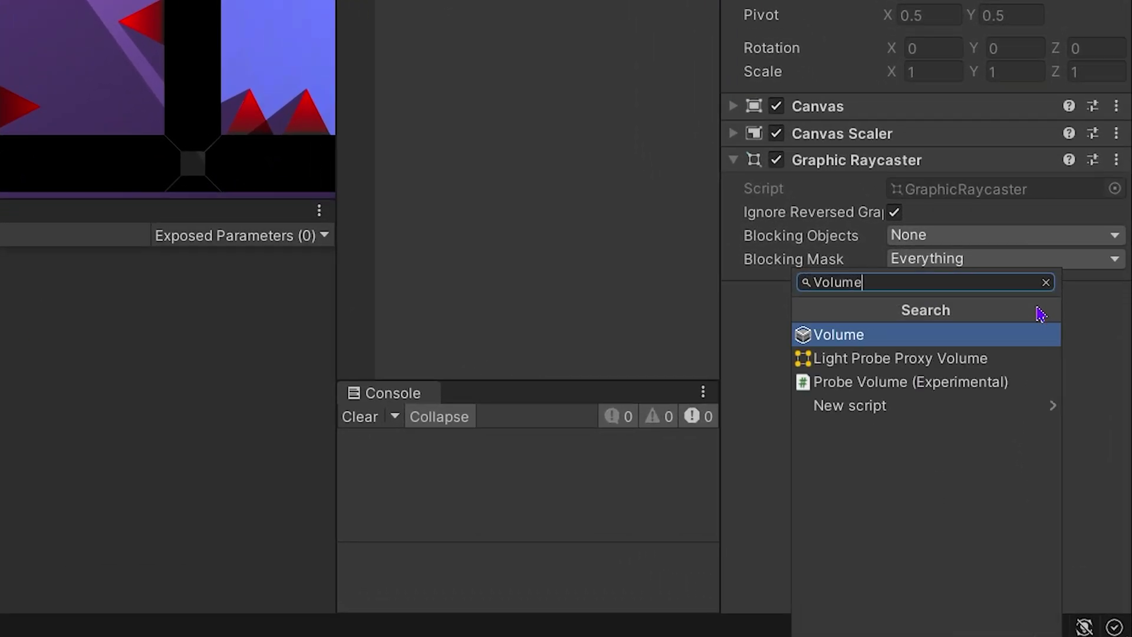
text(Setti)
click(1028, 336)
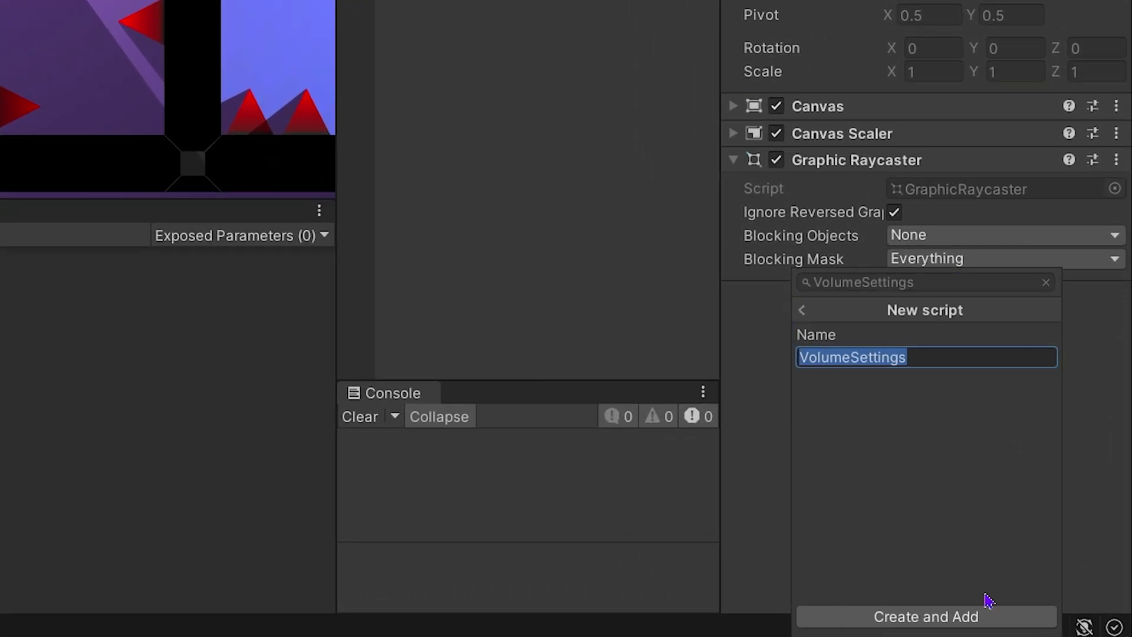
click(985, 614)
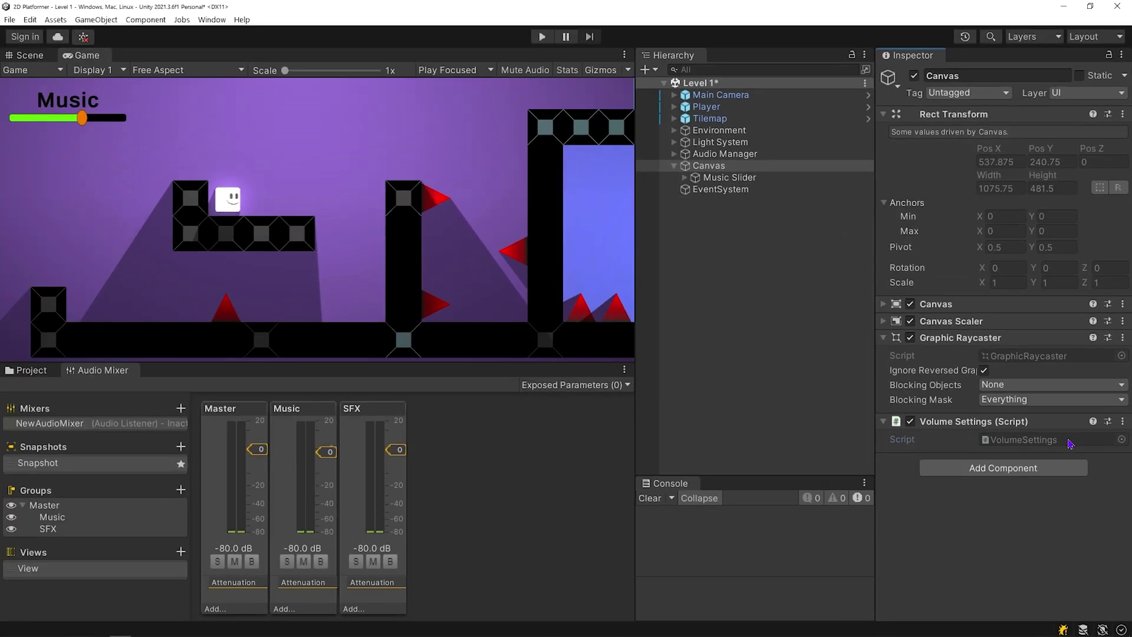
Step: Open the VolumeSettings script in Visual Studio and delete its Start and Update methods and both System.Collections using directives
double_click(1033, 330)
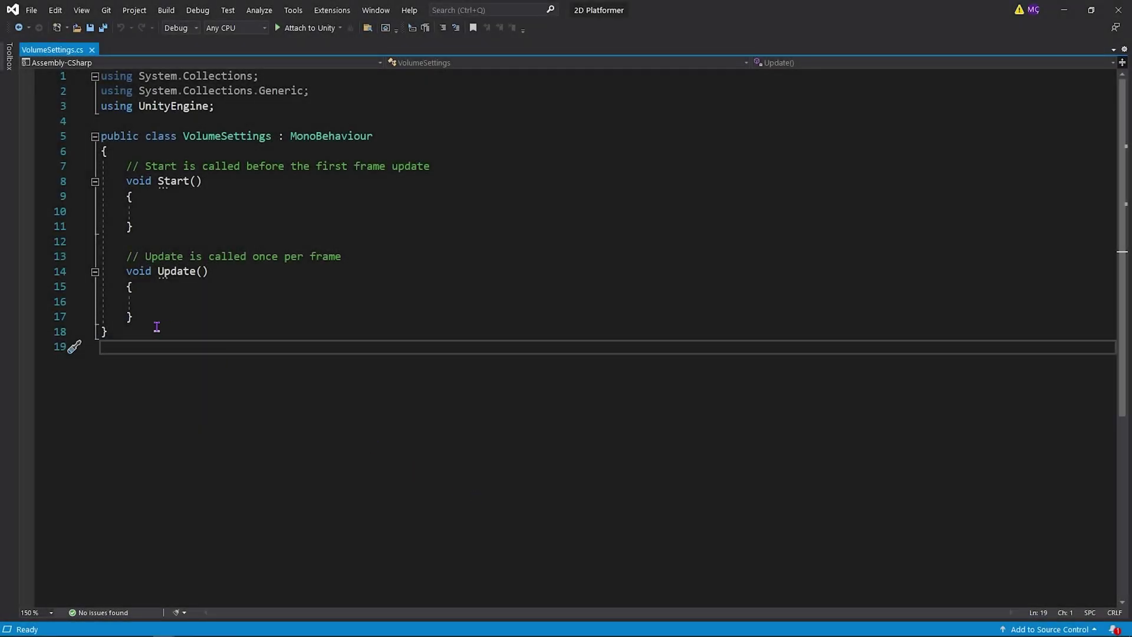
drag(149, 316, 102, 166)
key(BackSpace)
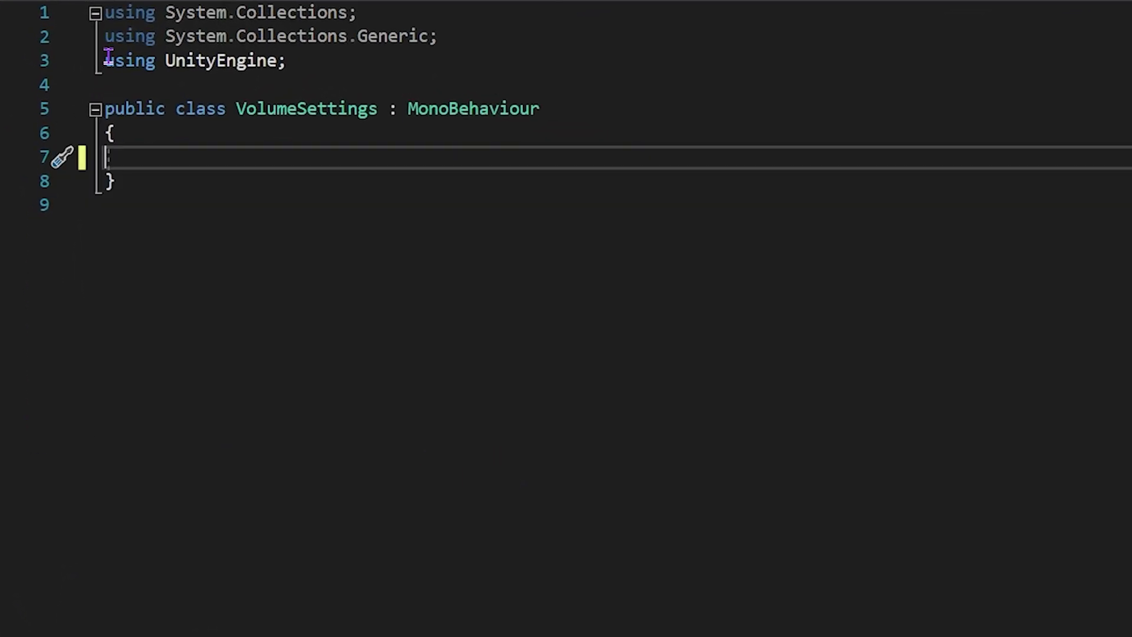
drag(109, 57, 105, 11)
key(BackSpace)
Step: Add using directives for UnityEngine.Audio and UnityEngine.UI below the UnityEngine directive
key(End)
key(Return)
text(using UnityEngine.Audio;)
key(Return)
text(using unity)
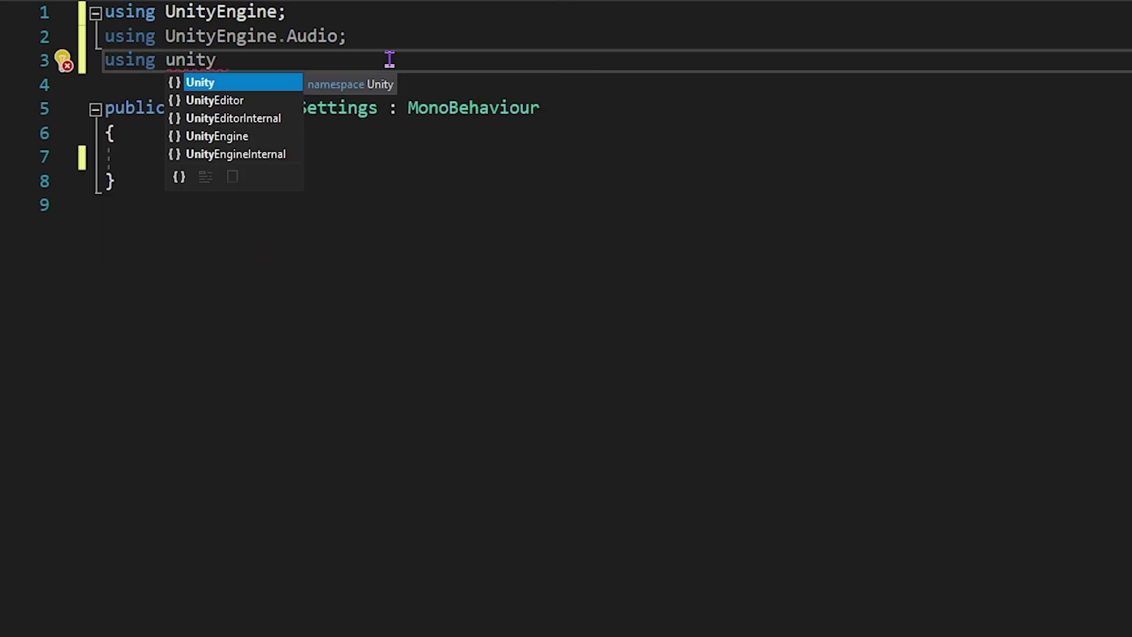
text(Engine.UI;)
Step: Declare two private serialized fields in the VolumeSettings class: an AudioMixer named myMixer and a Slider named musicSlider
key(Down)
key(Down)
key(Down)
key(Return)
text([)
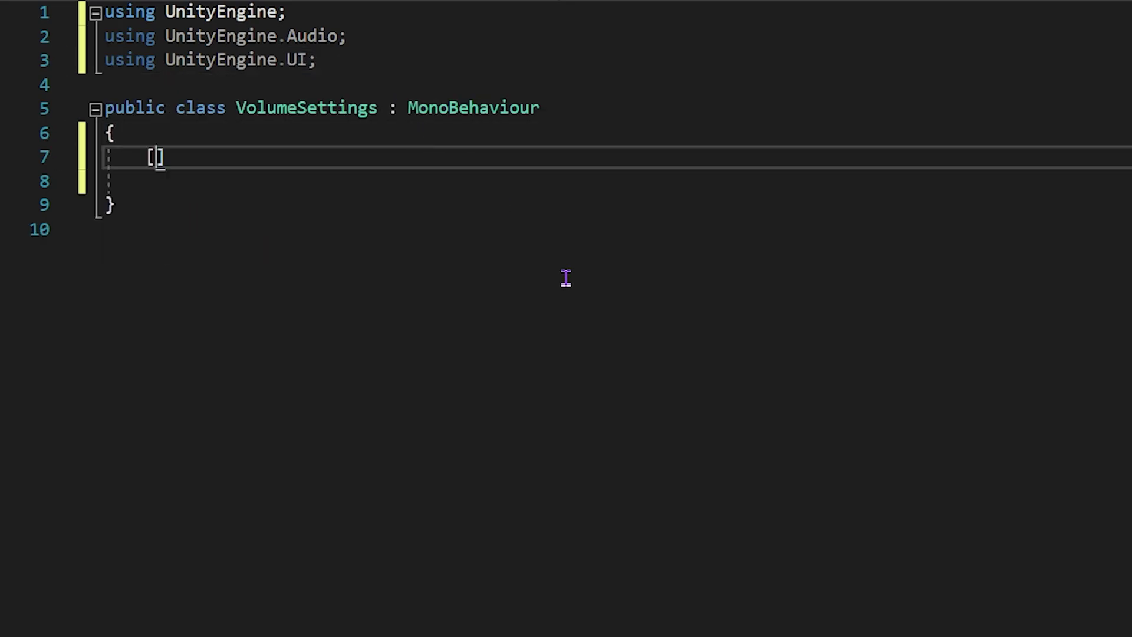
text(SerializeField] private AudioMixer myMixer;)
key(Return)
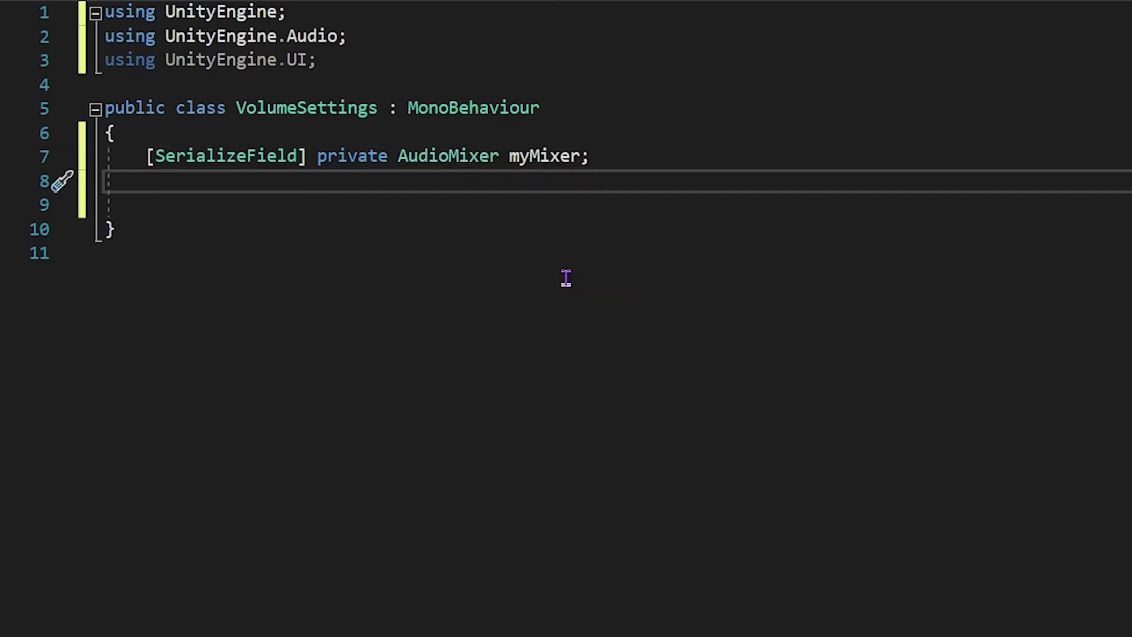
text([SerializeField] pr)
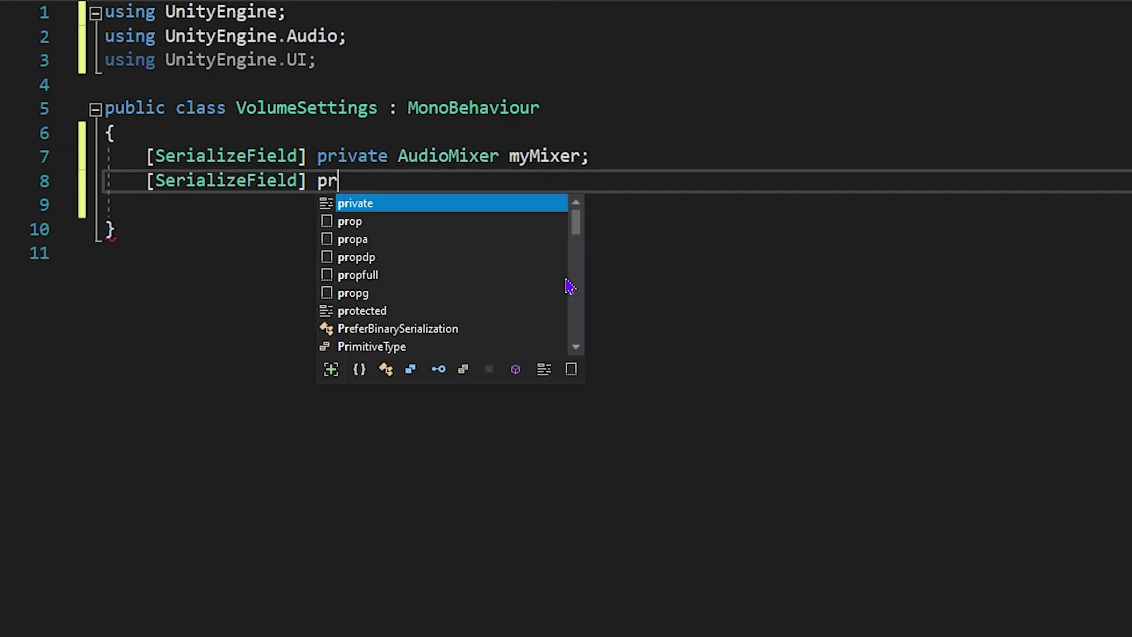
text(ivate Slider musicSlider)
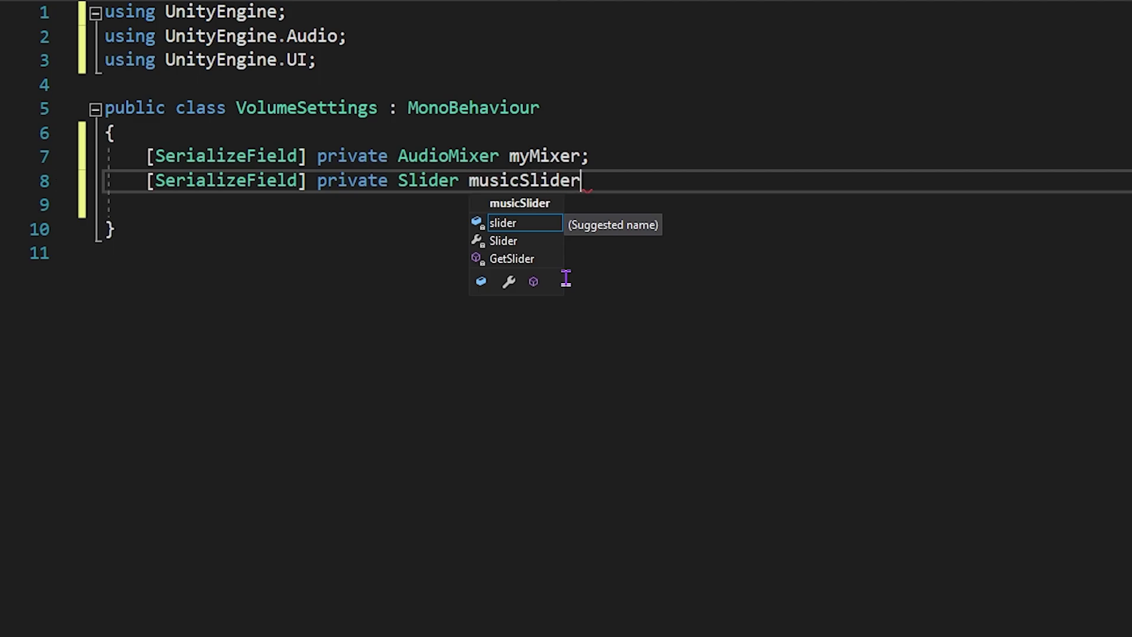
text(;)
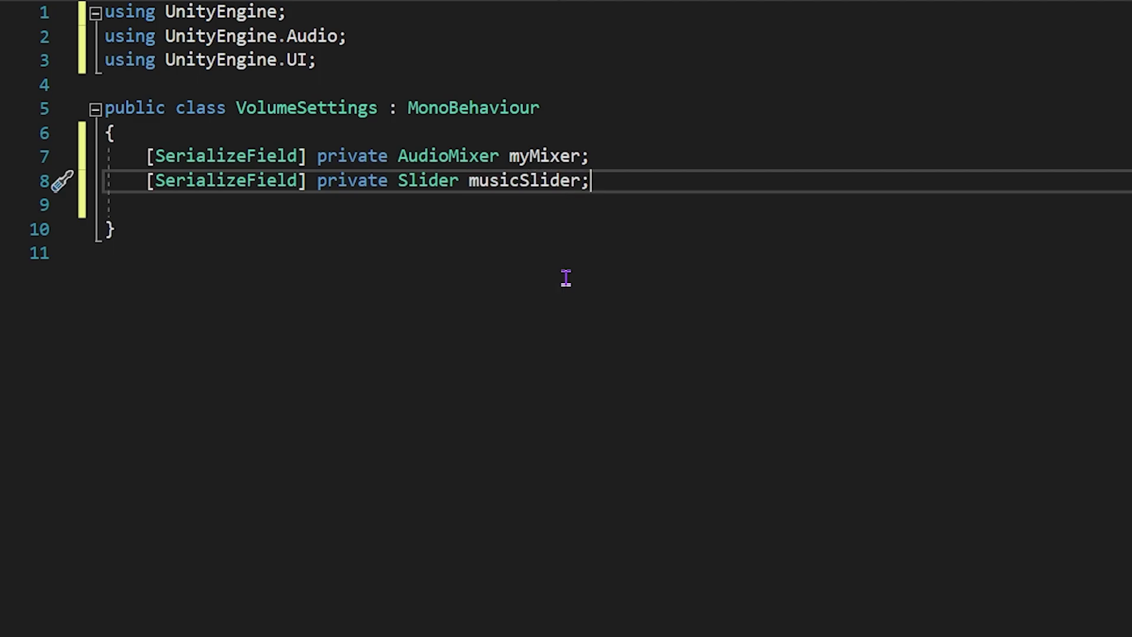
click(533, 340)
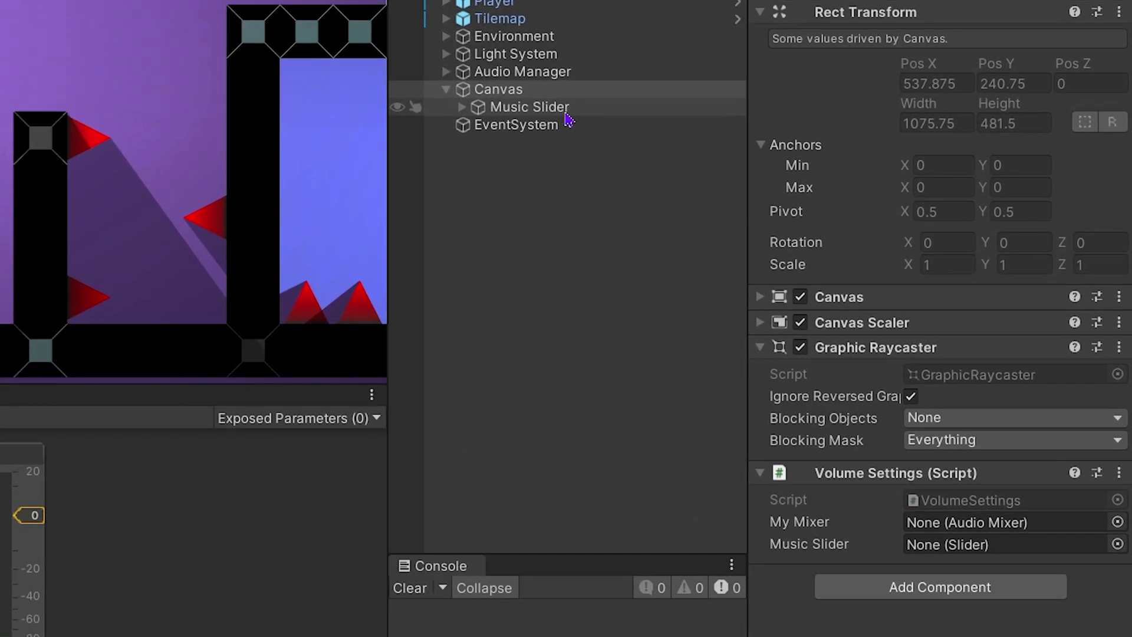
Step: In Unity, assign the Music Slider object and NewAudioMixer to the Volume Settings component's Music Slider and My Mixer fields
drag(737, 174, 786, 205)
drag(602, 149, 932, 546)
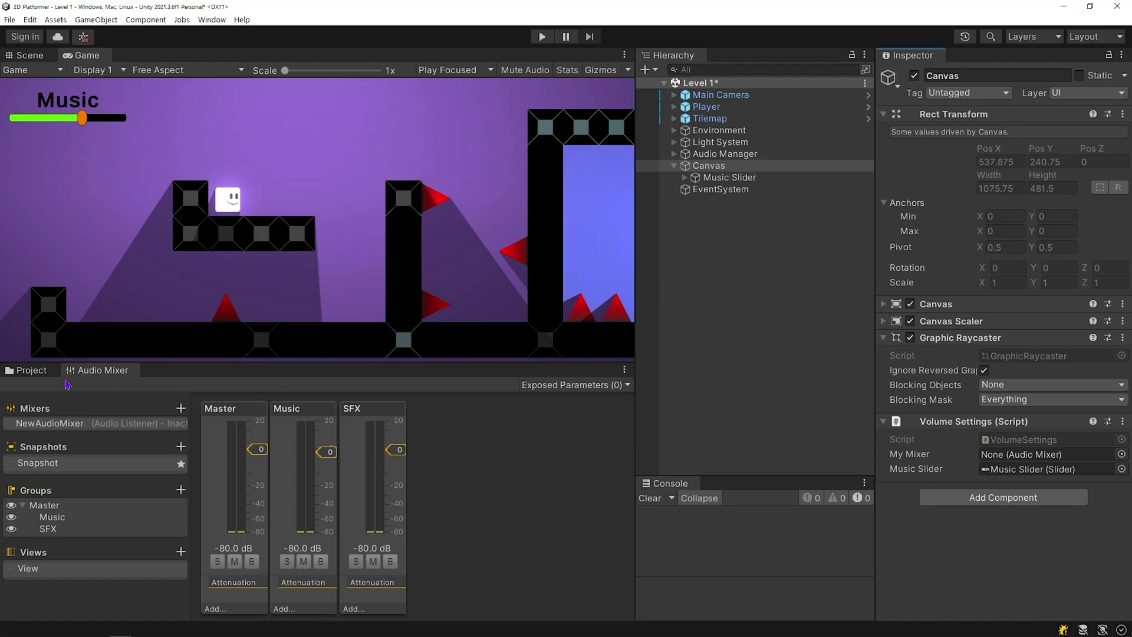
click(31, 371)
drag(447, 467, 996, 460)
Step: Expose the volume of the audio mixer's Music group to script
click(95, 371)
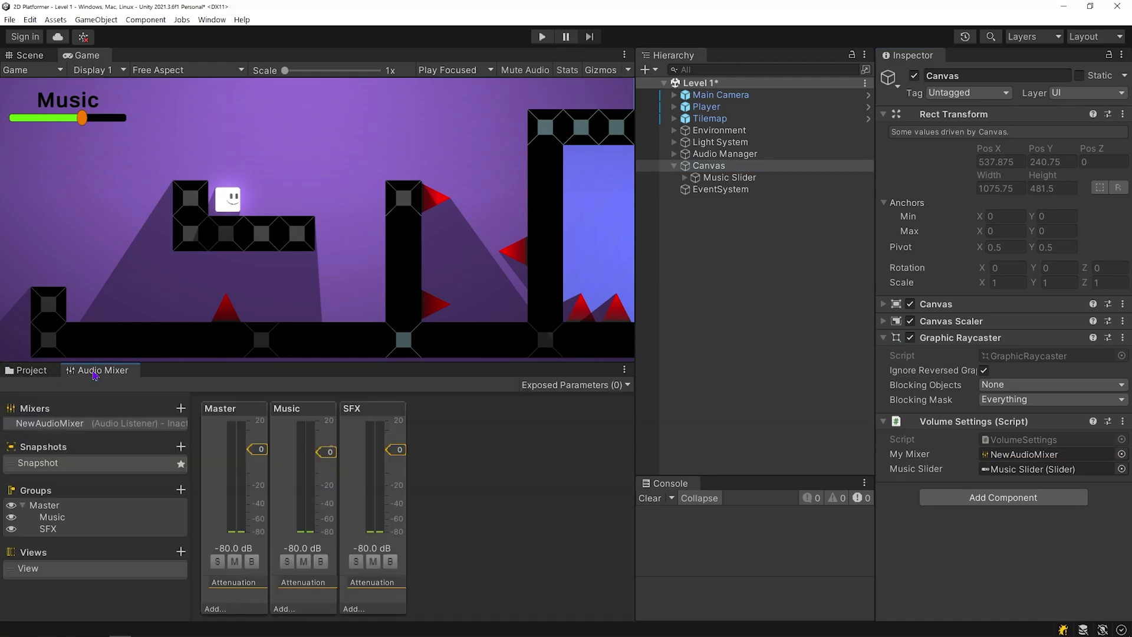
click(306, 429)
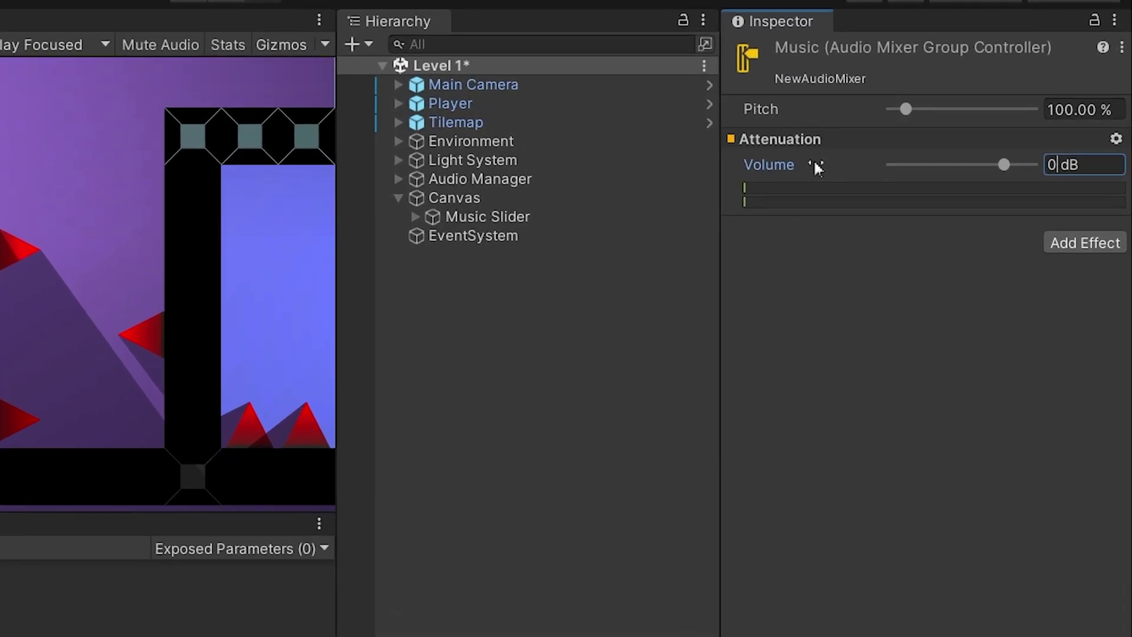
right_click(933, 143)
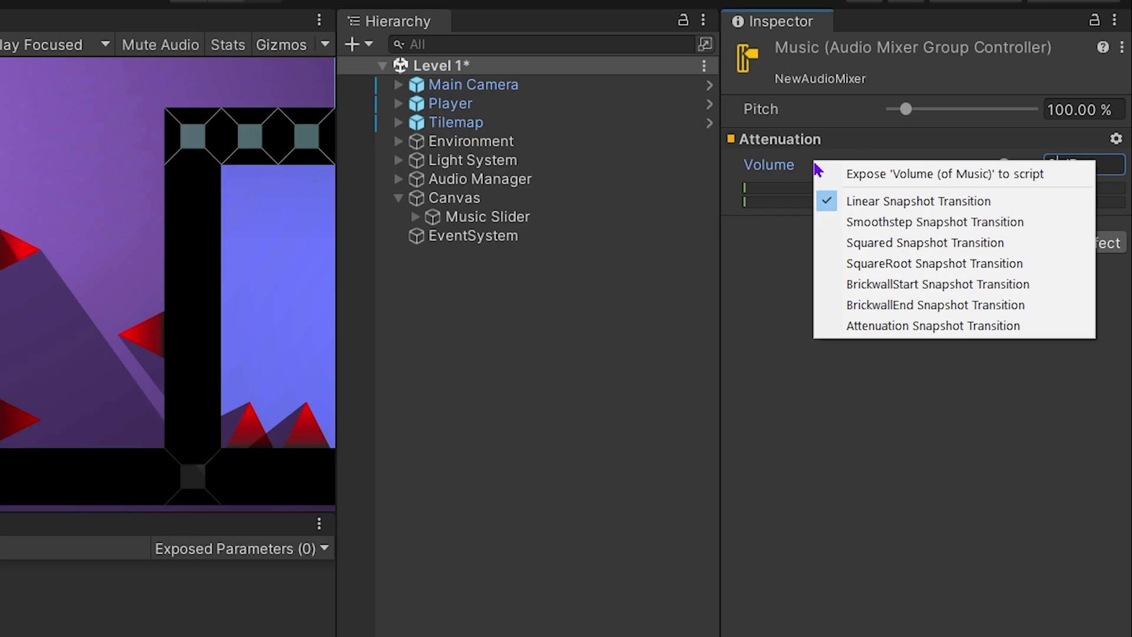
click(976, 177)
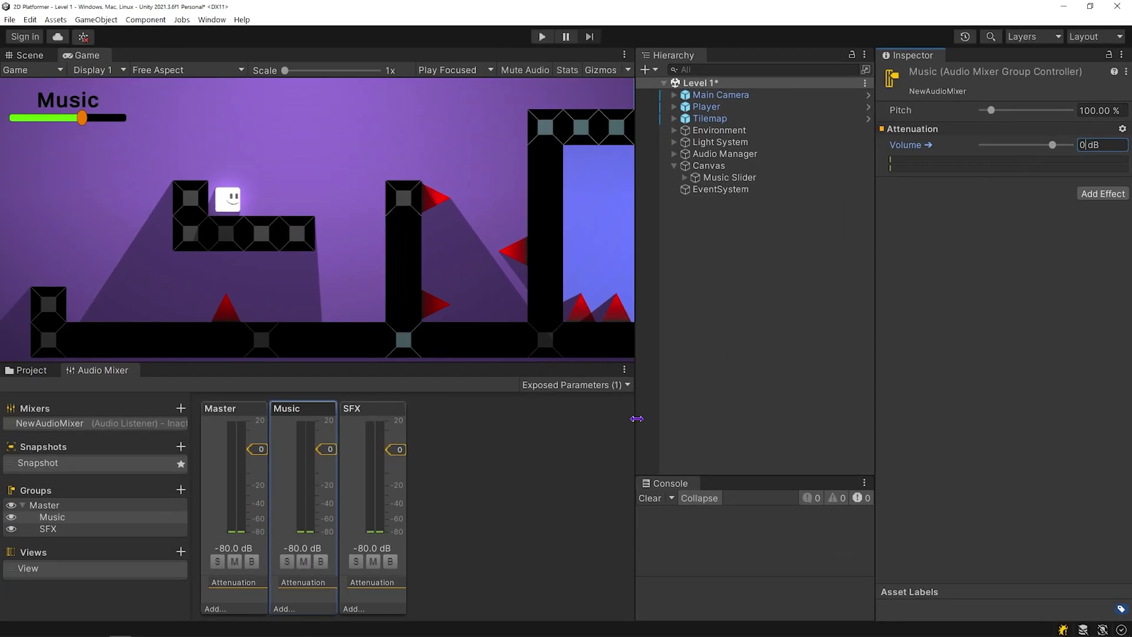
Step: Rename the mixer's exposed Music volume parameter to music
click(625, 387)
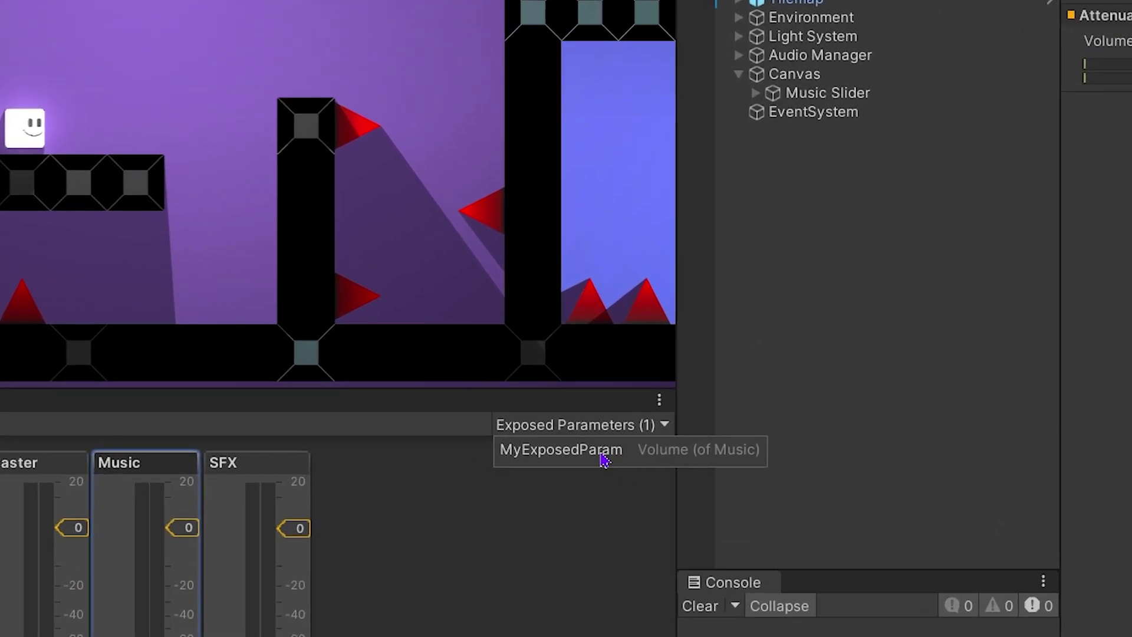
click(604, 459)
click(603, 458)
text(music)
key(Return)
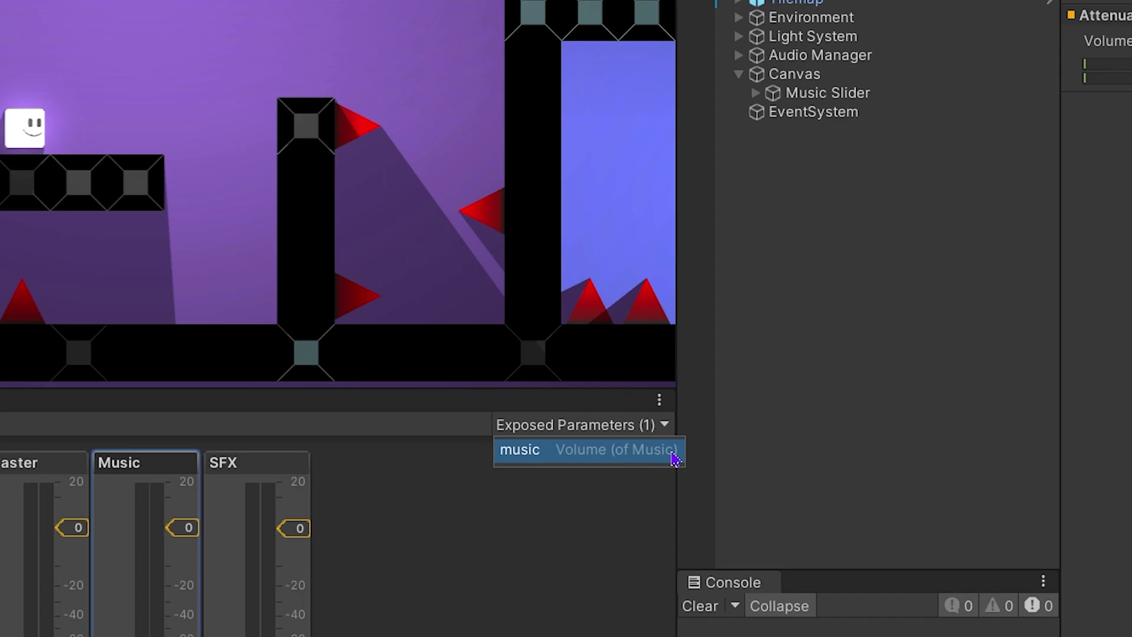
click(602, 545)
click(663, 424)
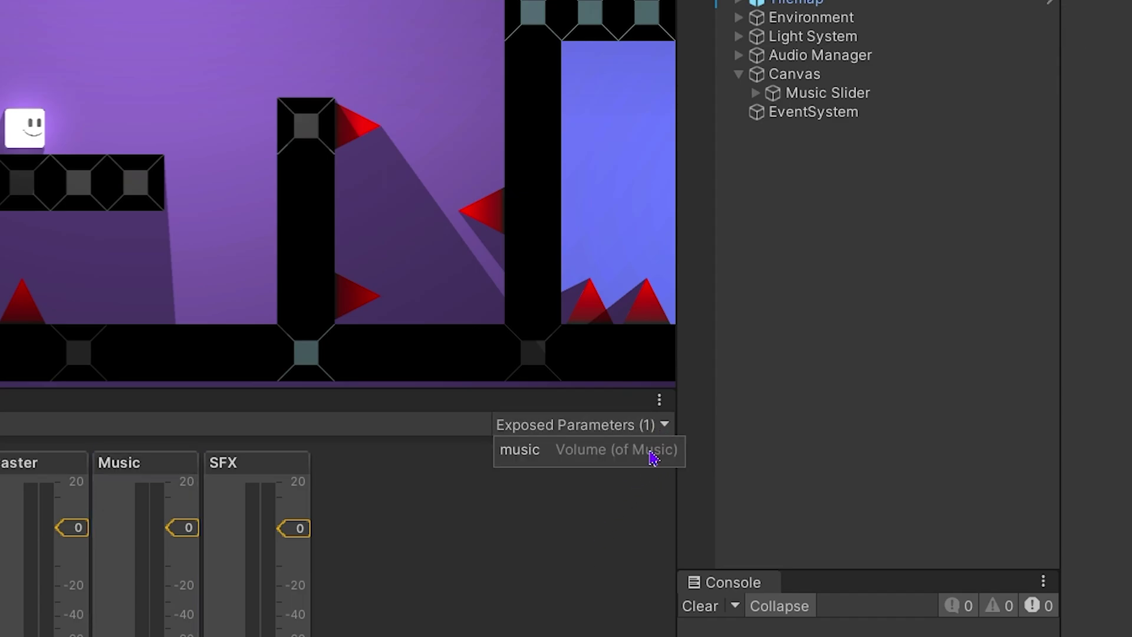
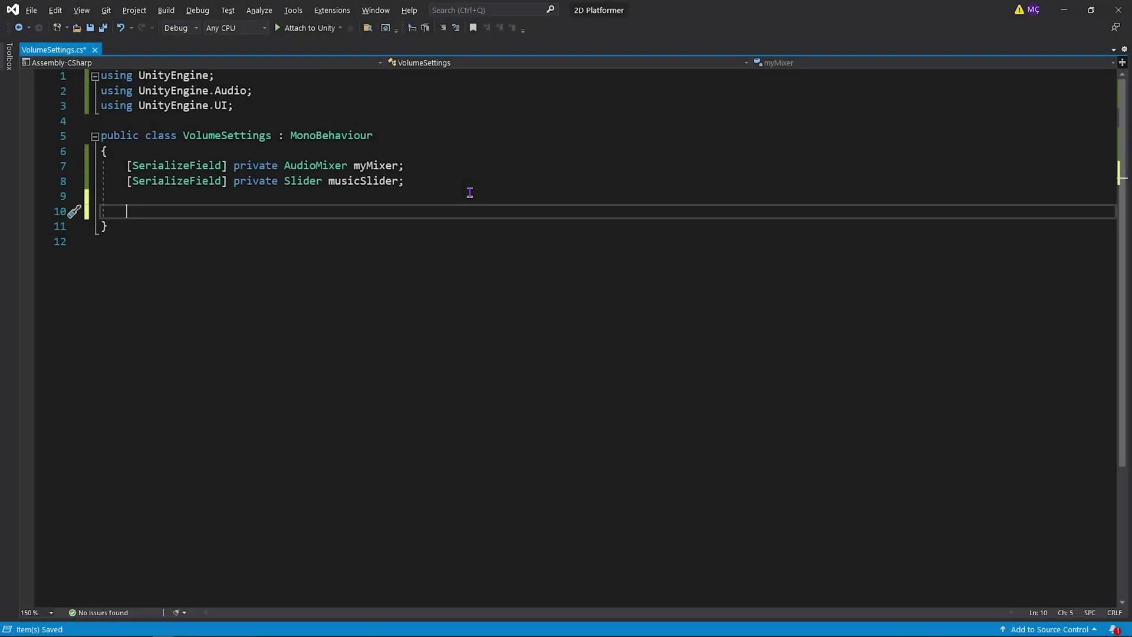
Step: In the VolumeSettings script, add a public void SetMusicVolume() method that stores musicSlider.value in a float named volume
text(public void S)
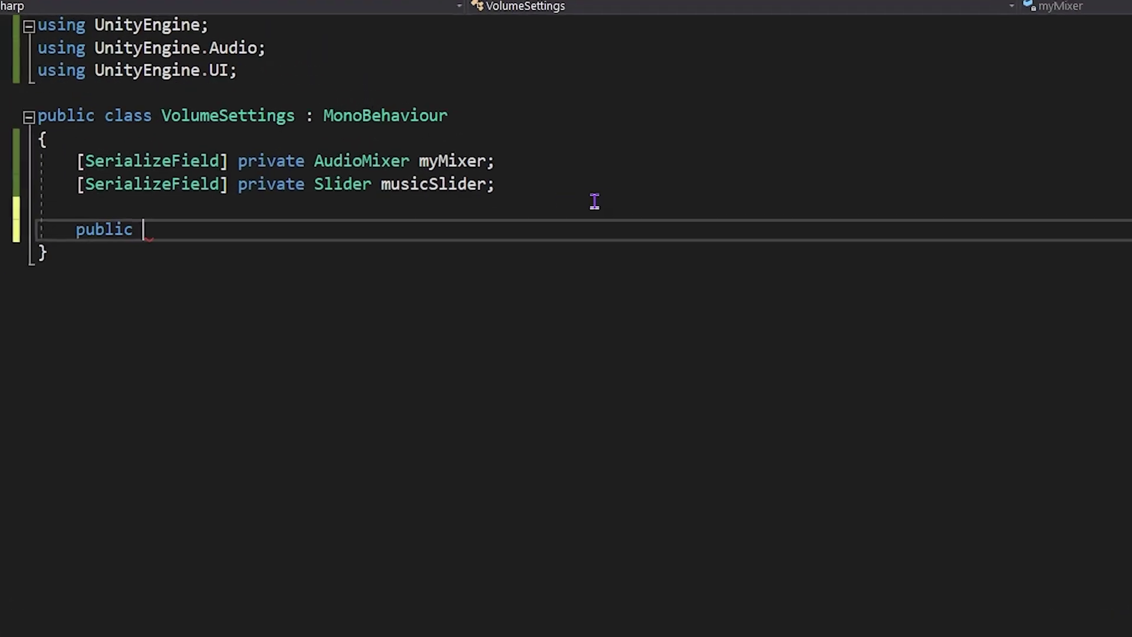
text(etMusicVolume)
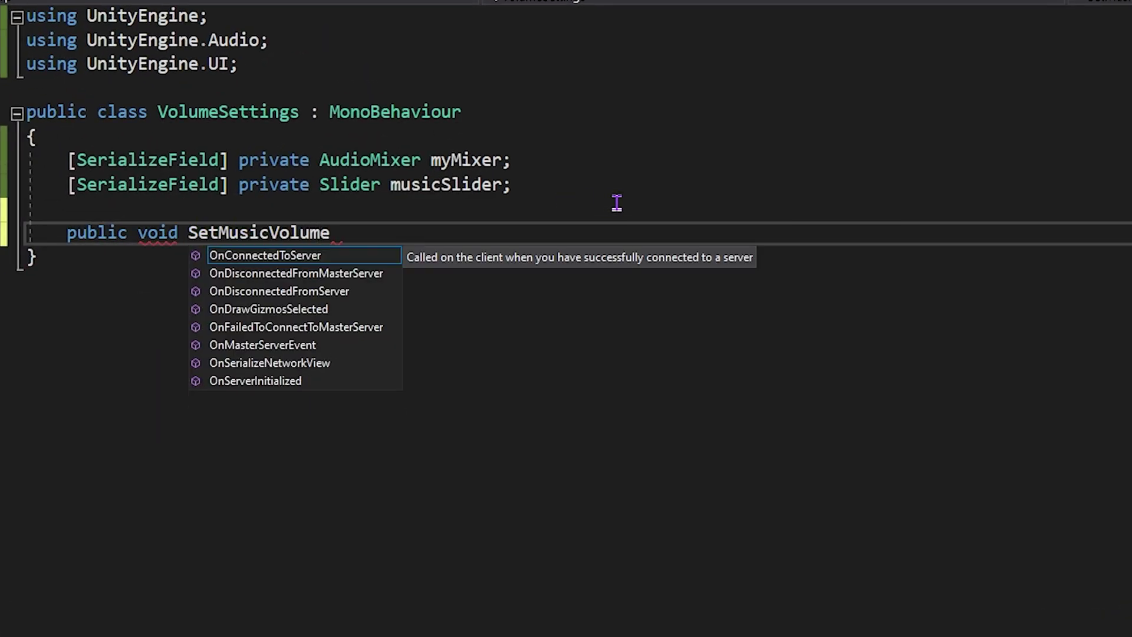
text(())
key(Return)
text({)
key(Return)
text(float volume = musicSlider.value;)
key(Return)
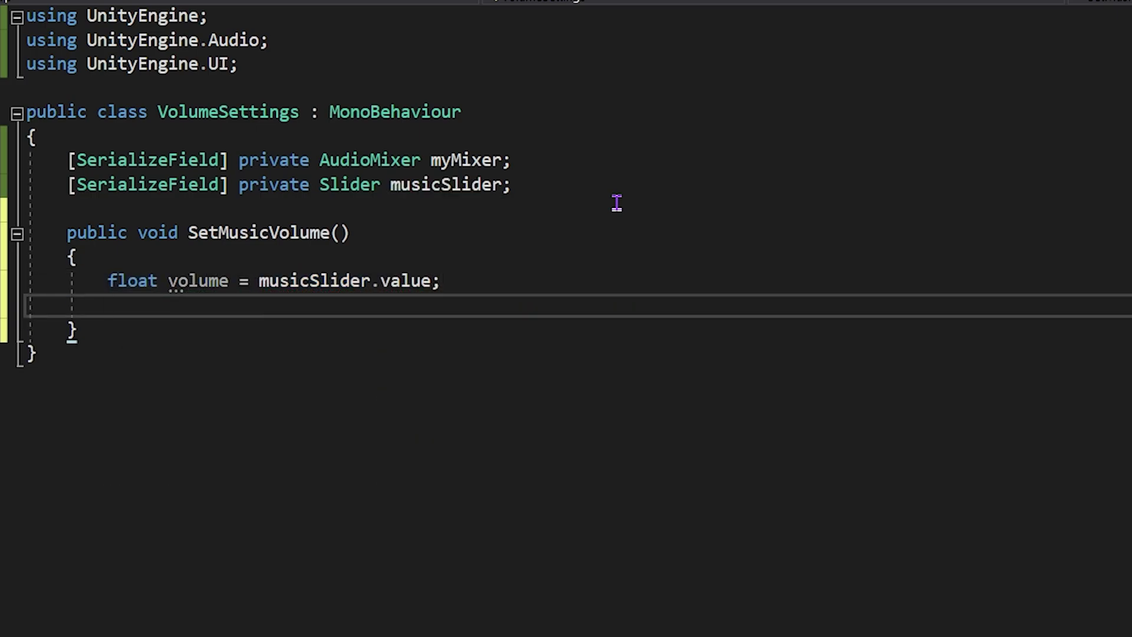
Step: Make SetMusicVolume pass the value to the mixer with myMixer.SetFloat("music", volume); and save the script
text(myMixer.s)
key(Tab)
text(("music)
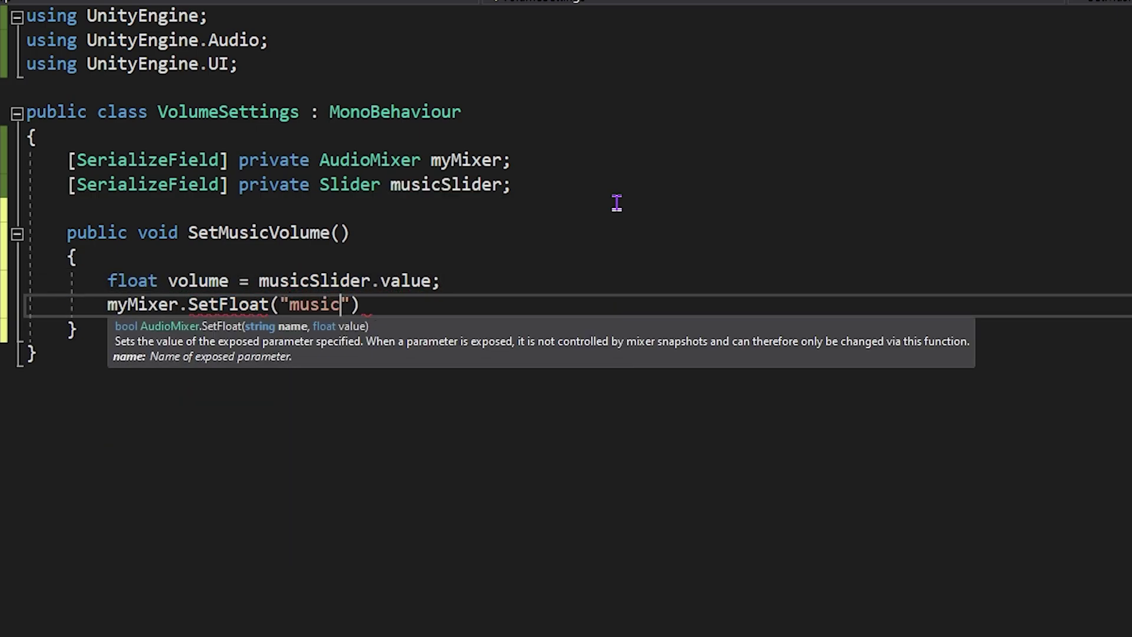
text(", volume);)
click(623, 587)
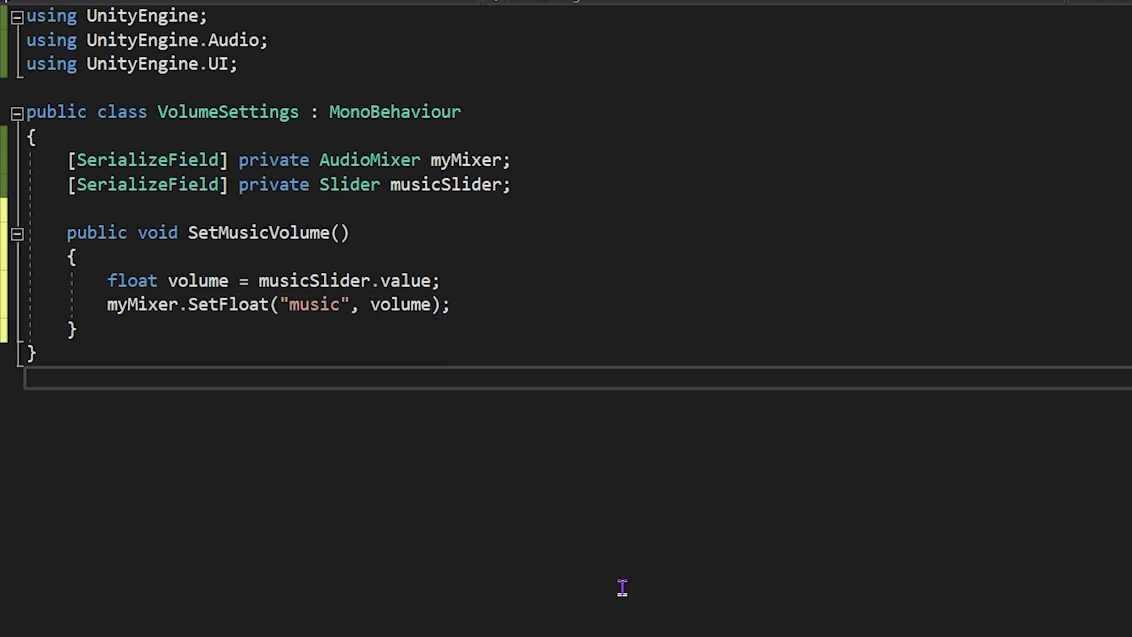
key(ctrl+s)
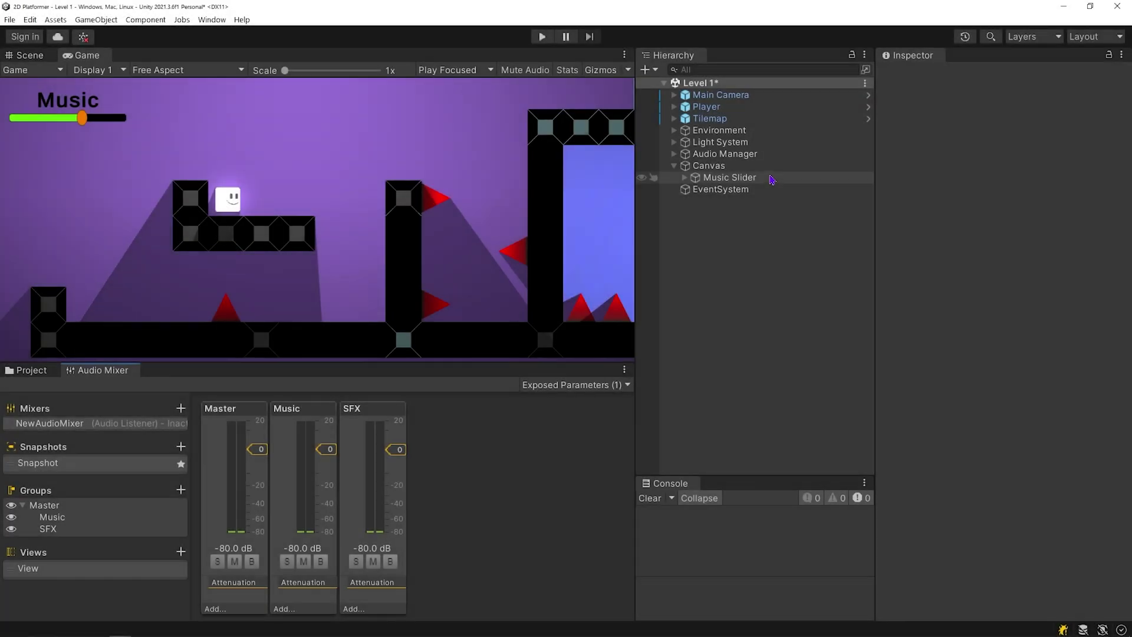
Step: In Unity, add an On Value Changed event to the Music Slider that calls VolumeSettings.SetMusicVolume on the Canvas
click(771, 179)
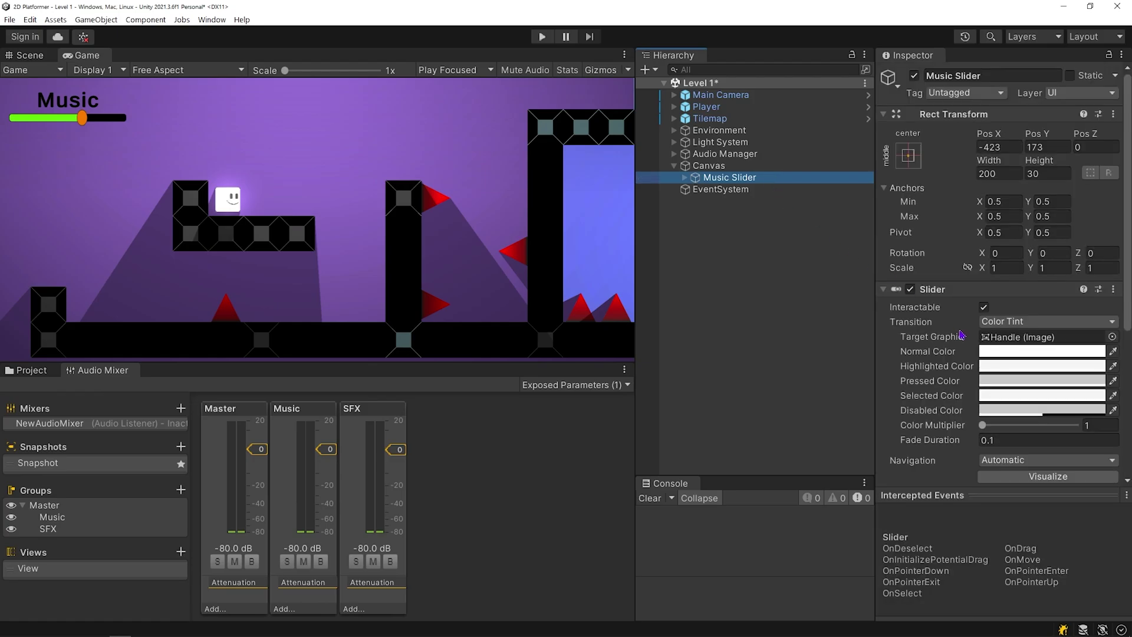
scroll(961, 335, down, 5)
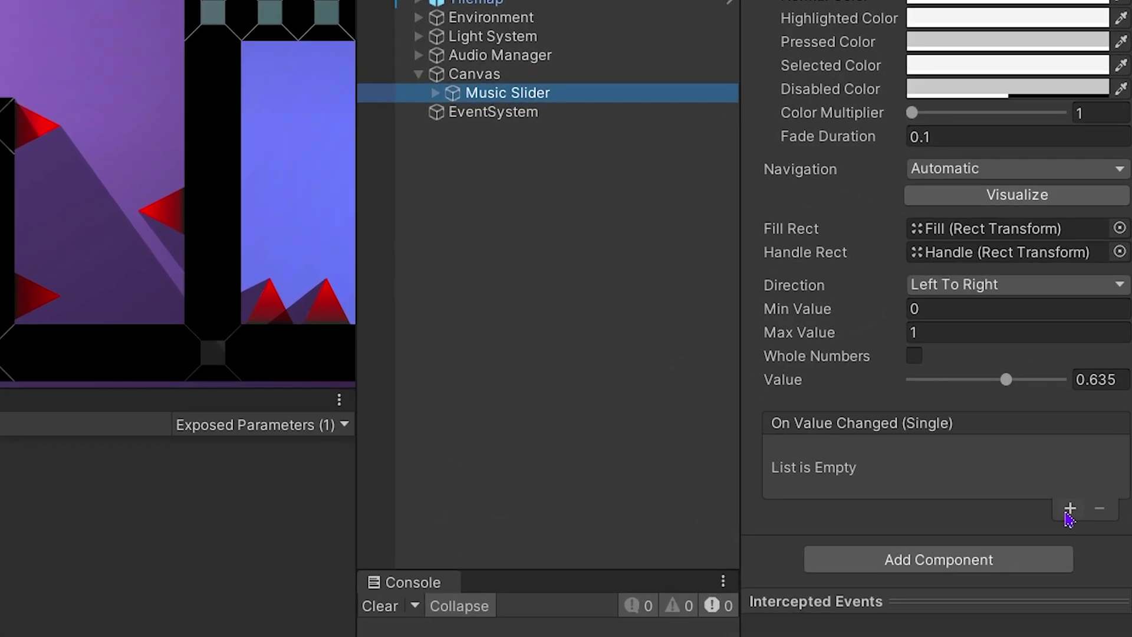
click(1068, 510)
drag(515, 78, 849, 488)
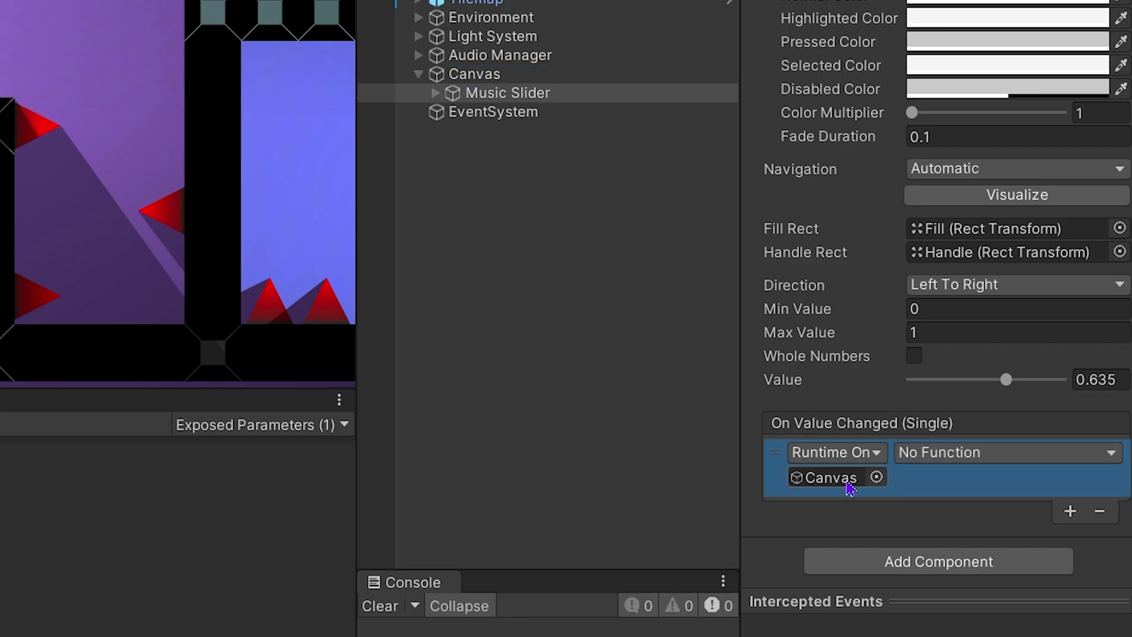
click(1001, 457)
mouse_move(1000, 613)
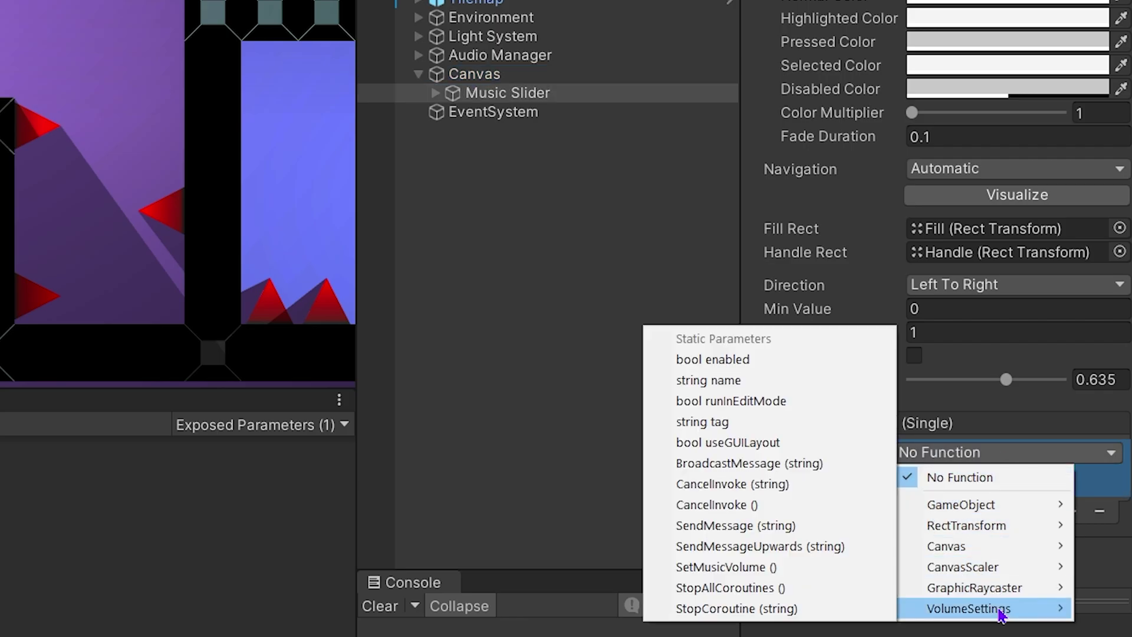
click(852, 569)
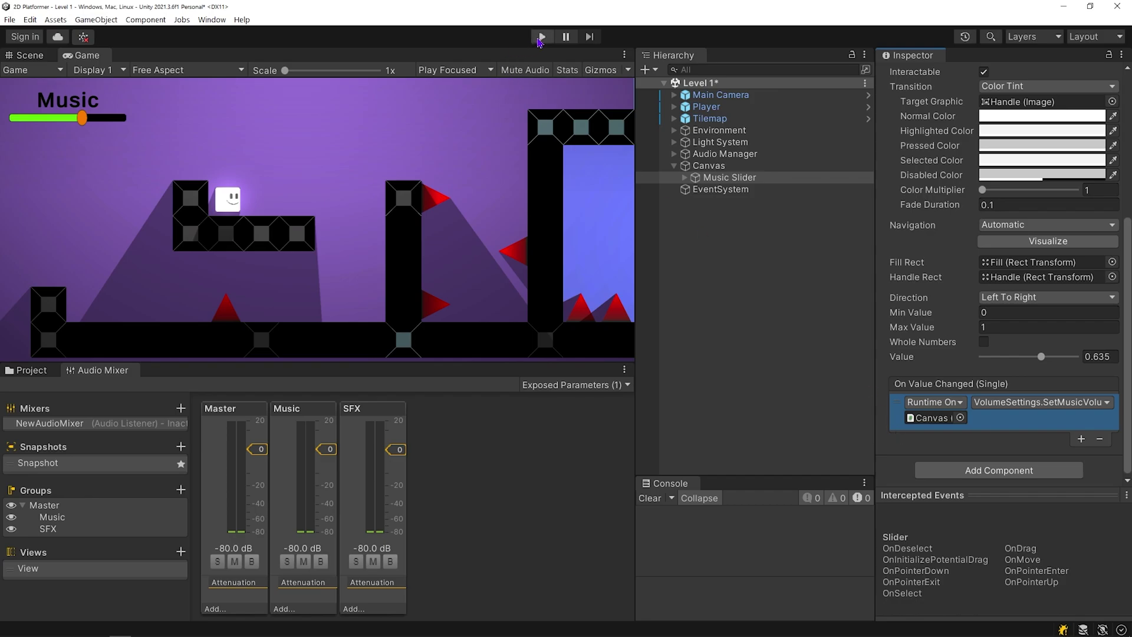
Step: Run the game to test how lowering the Music slider affects the Music mixer group, and stop it
click(539, 38)
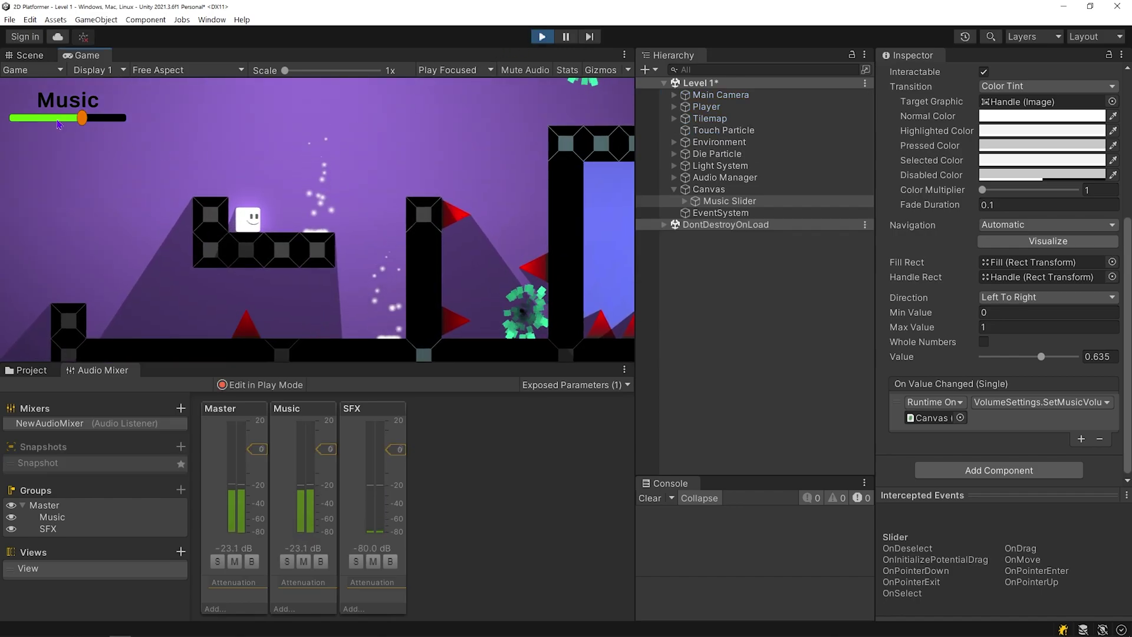
drag(81, 118, 13, 135)
key(ctrl+p)
mouse_move(1045, 358)
mouse_down()
mouse_move(993, 360)
mouse_move(1054, 368)
mouse_move(1039, 371)
mouse_up()
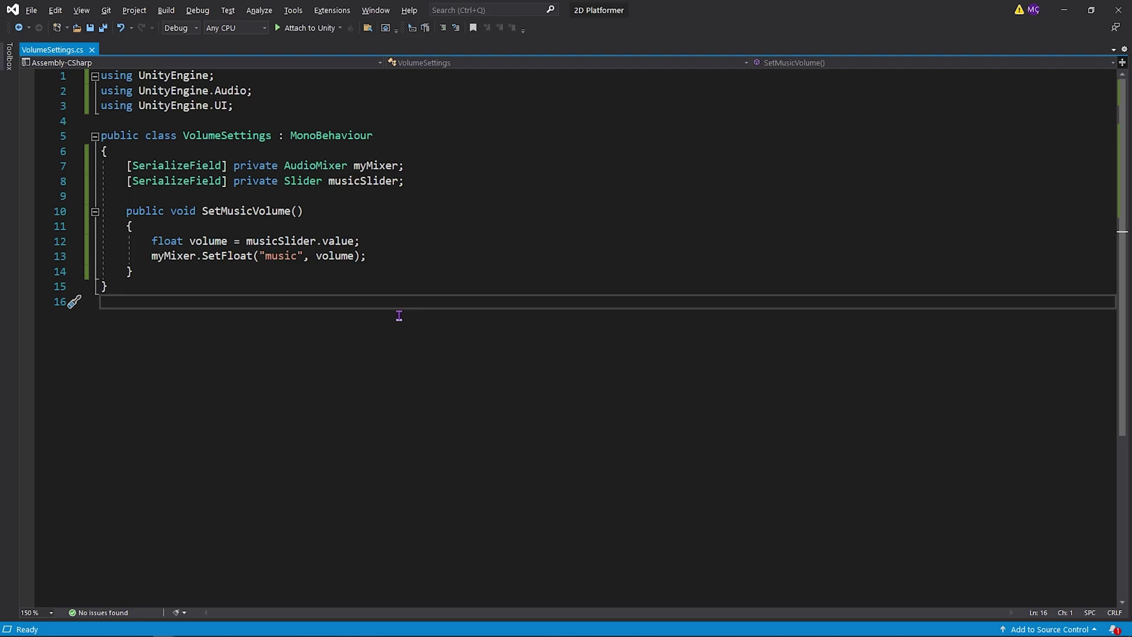
Step: In SetMusicVolume, replace the SetFloat volume argument with Mathf.Log10(volume)*20 and save the script
double_click(334, 255)
key(BackSpace)
text(math.log)
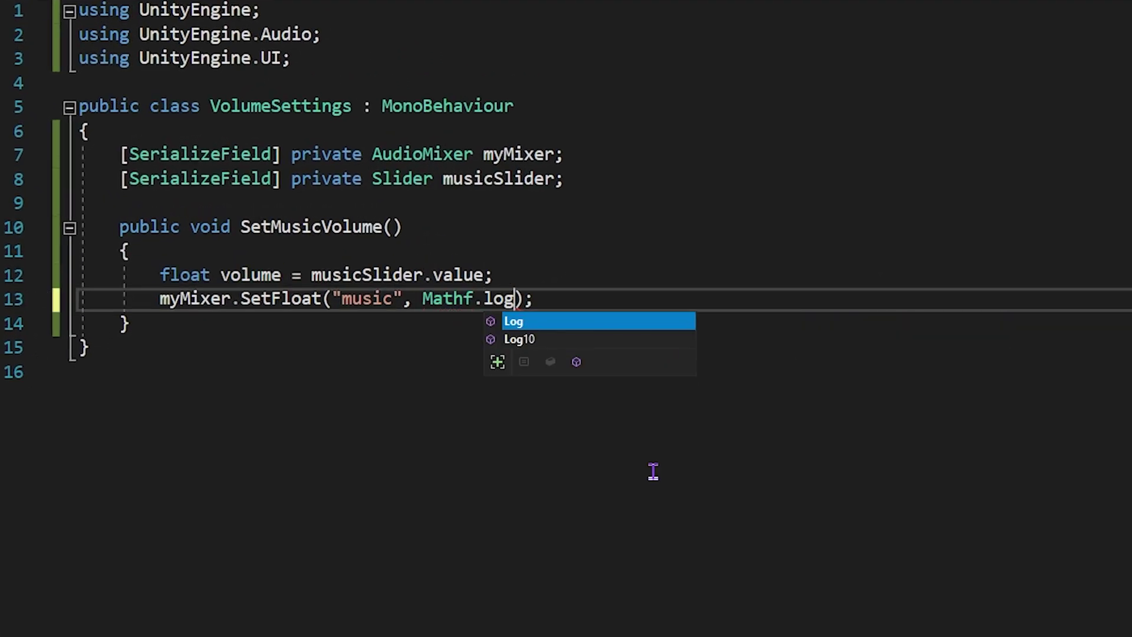
key(Down)
key(Tab)
text((volume))
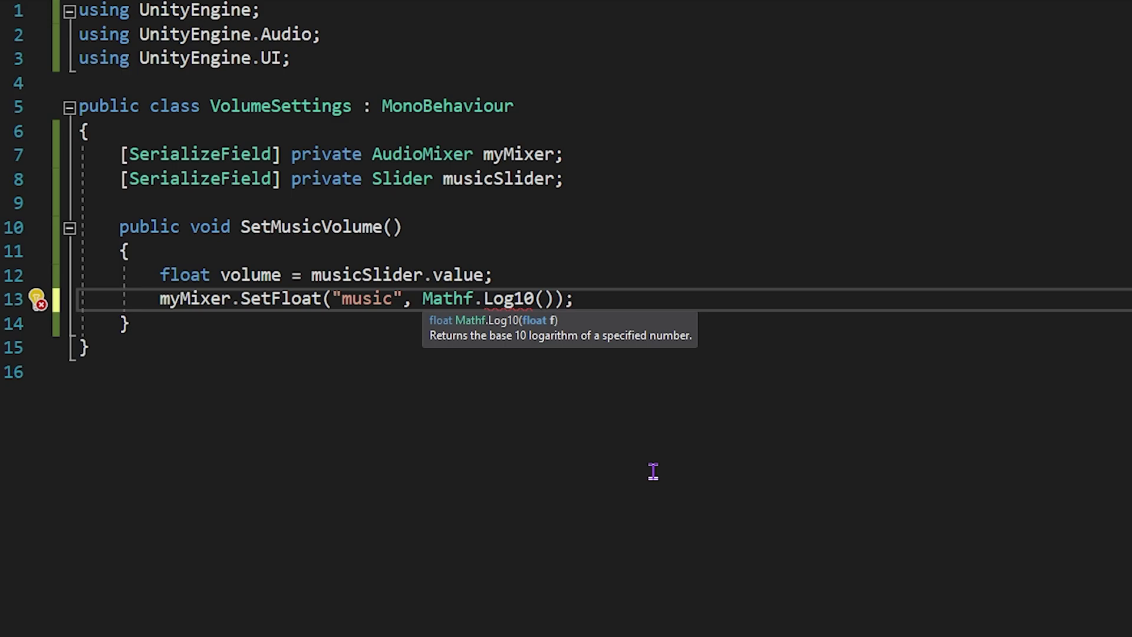
text(*20)
click(650, 536)
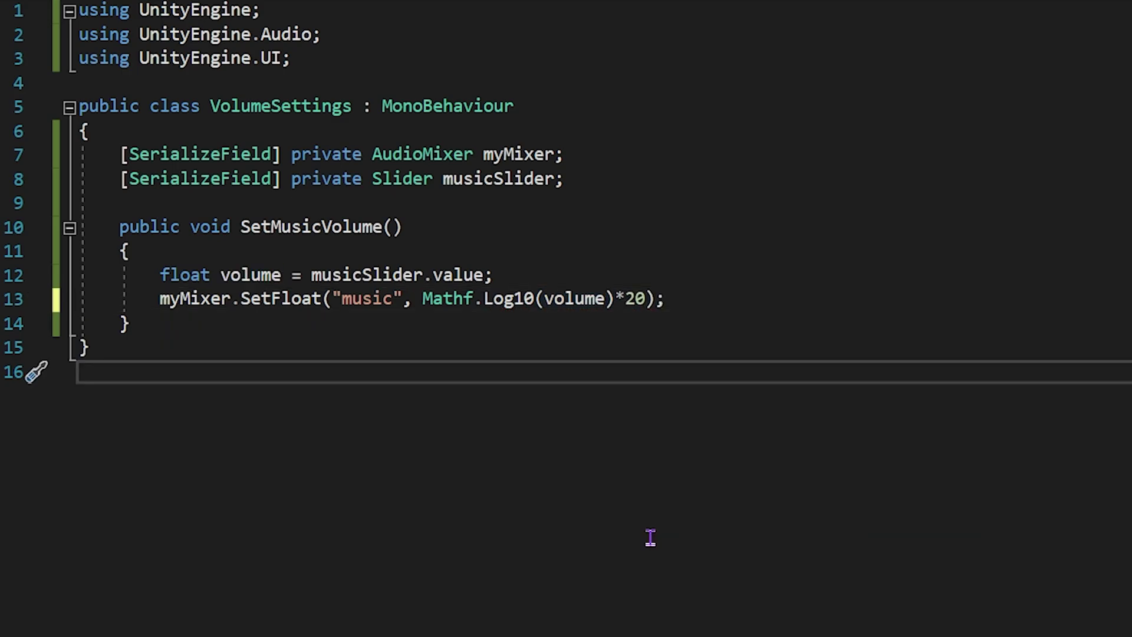
key(ctrl+s)
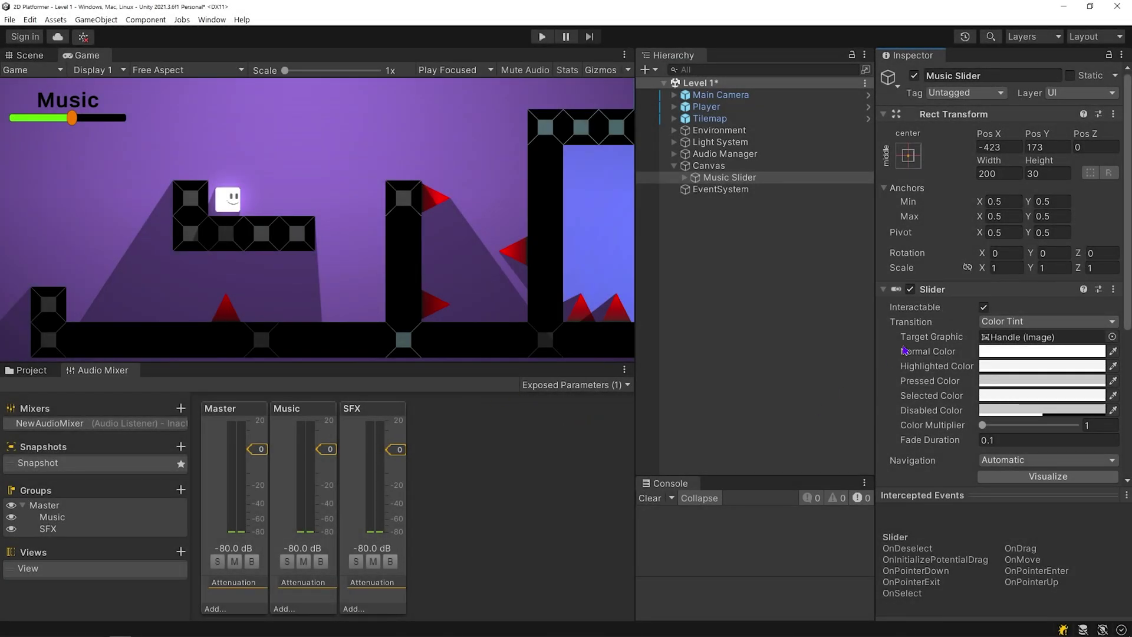
Step: In Unity, set the Music Slider's Min Value to 0.0001 and move its Value to the minimum and back up to 0.604
scroll(924, 329, down, 5)
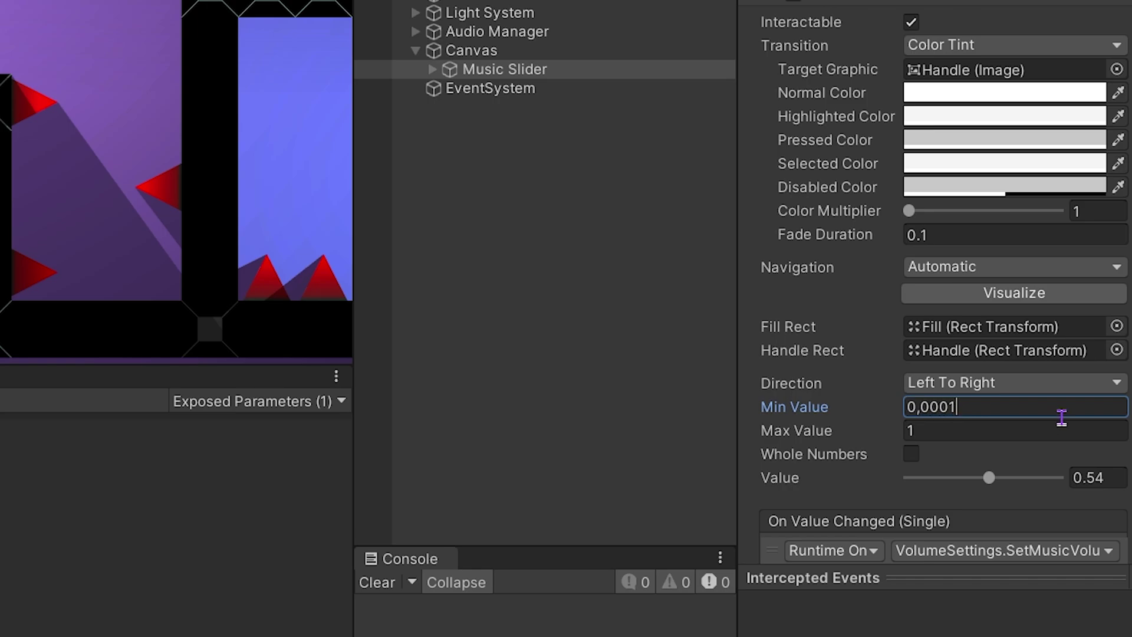
drag(930, 479, 836, 481)
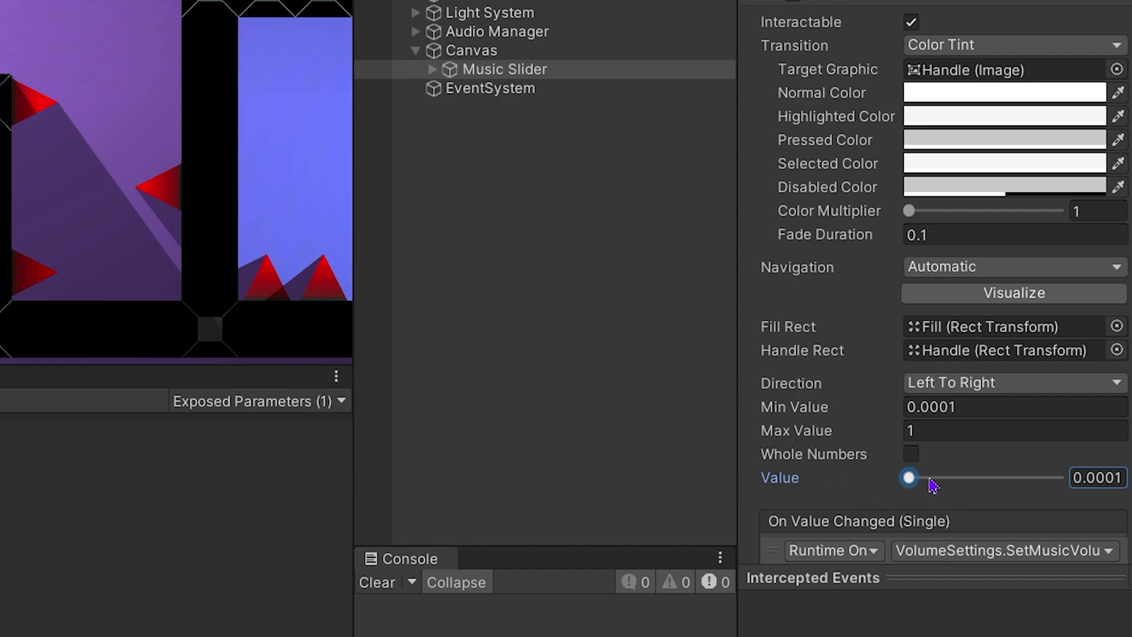
drag(930, 479, 1001, 478)
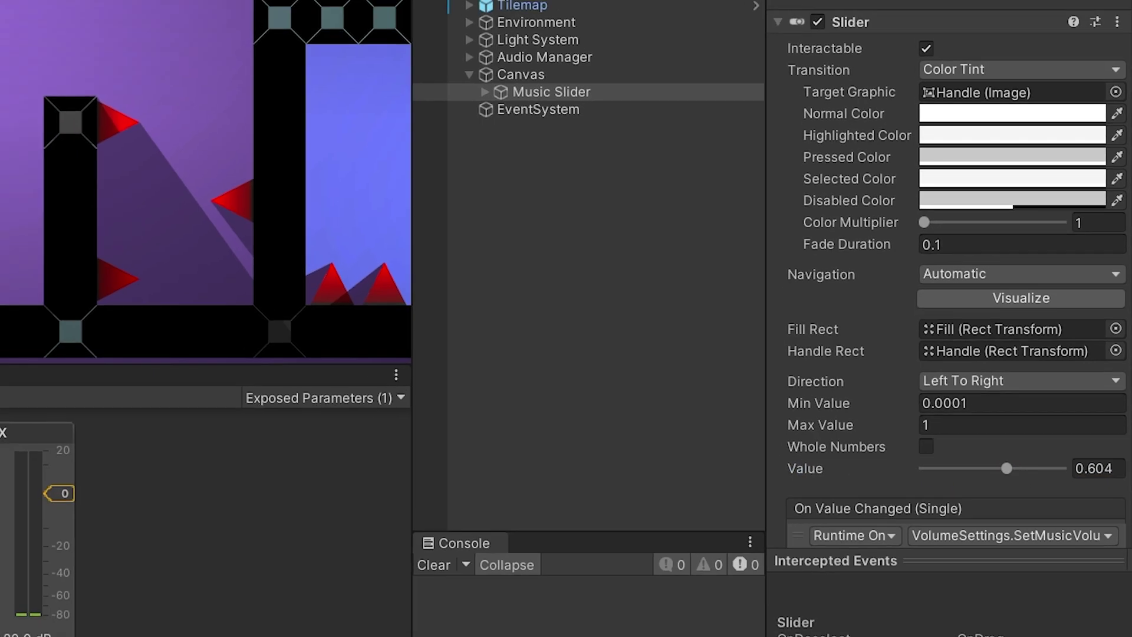
Step: Run the game and move the Music slider to test how the Music mixer group responds to the logarithmic conversion
click(543, 38)
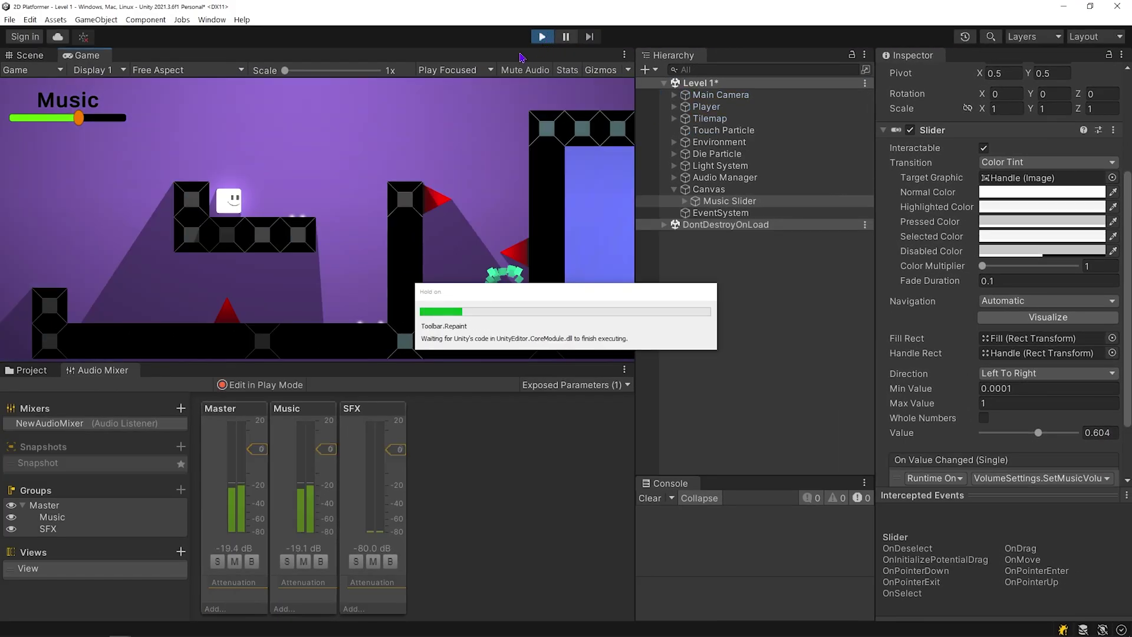
drag(79, 117, 79, 144)
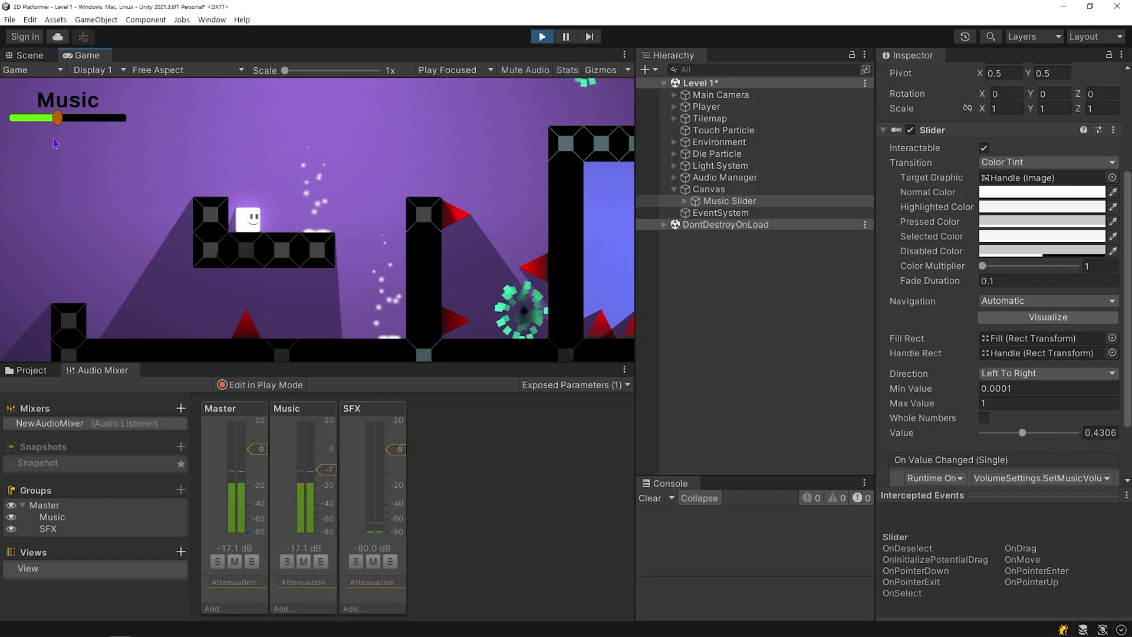
click(545, 38)
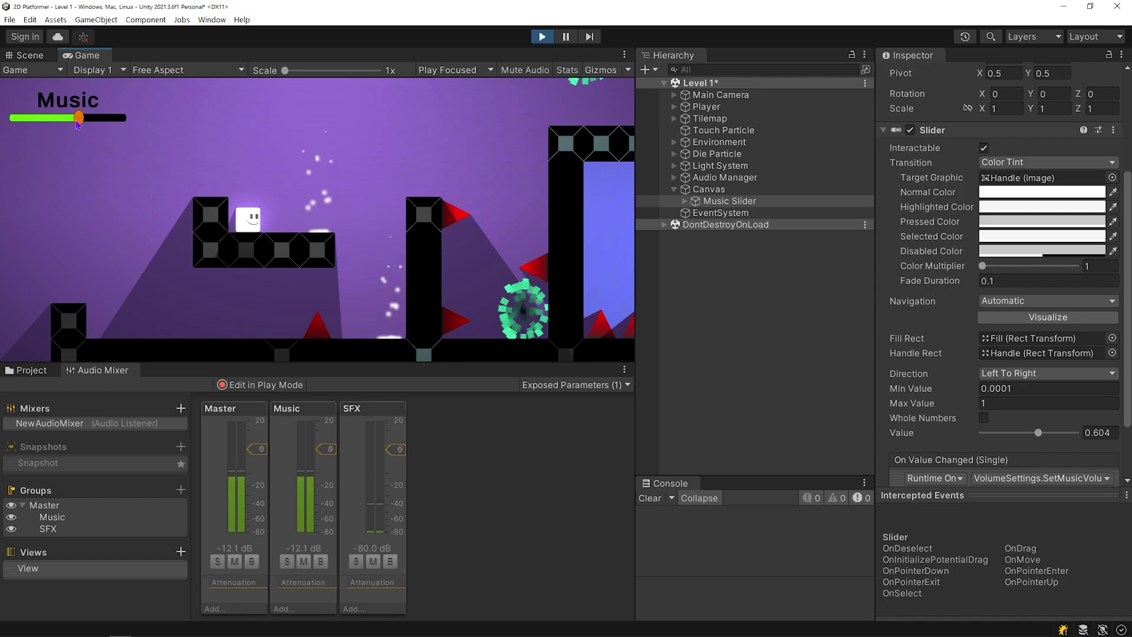
mouse_move(77, 122)
mouse_down()
mouse_move(107, 122)
mouse_move(83, 122)
mouse_up()
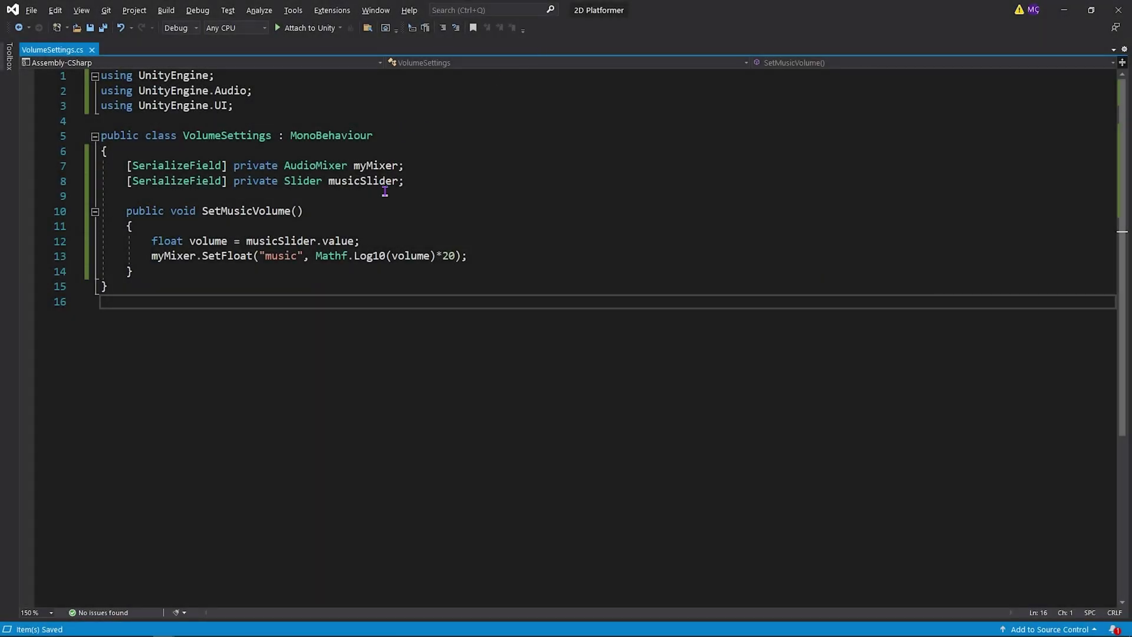
Step: In the VolumeSettings script, add a private void Start() method above SetMusicVolume that calls SetMusicVolume();
click(447, 181)
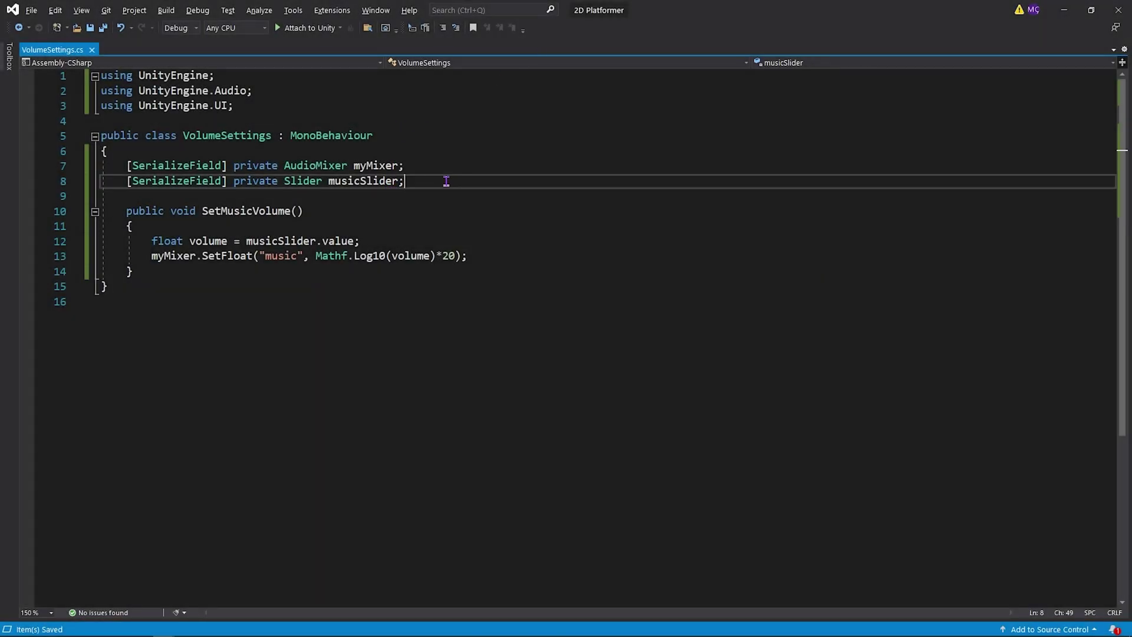
key(Return)
key(Return)
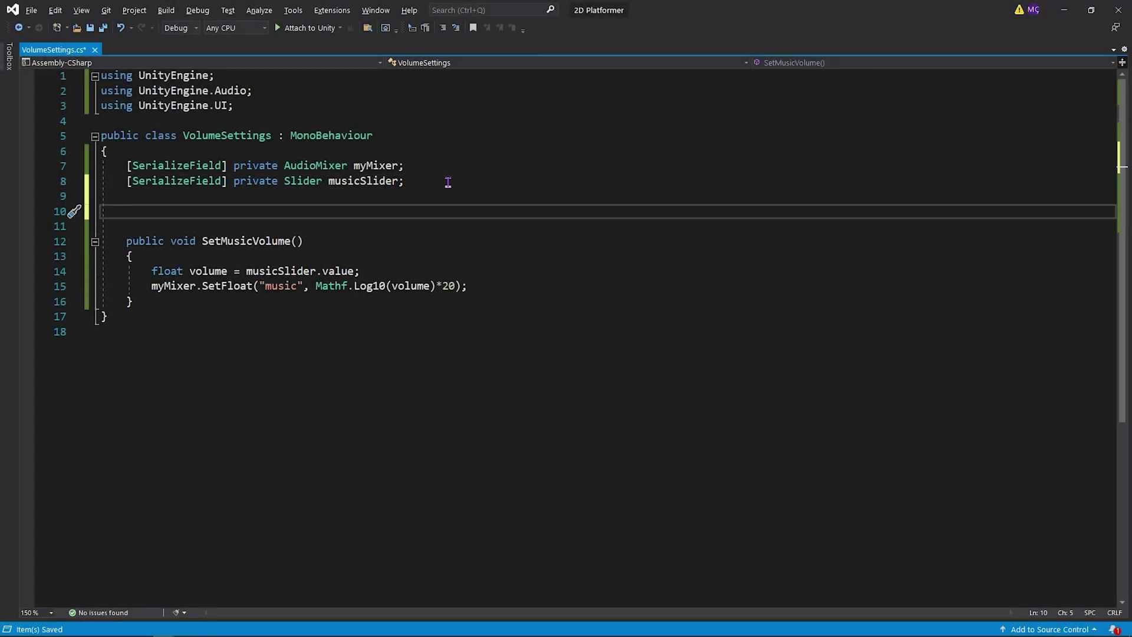
text(start)
key(Tab)
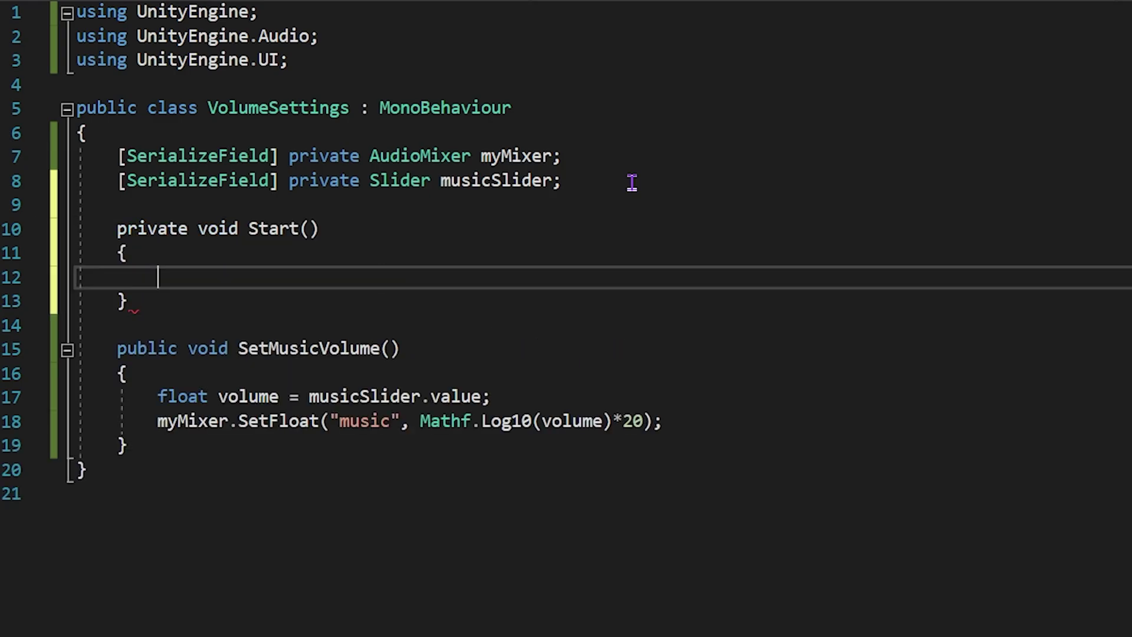
text(setm)
key(Tab)
text(();)
click(77, 493)
Step: Run the game to check the Music group's starting volume, change the Music slider, and rerun to see whether the setting persists
click(539, 36)
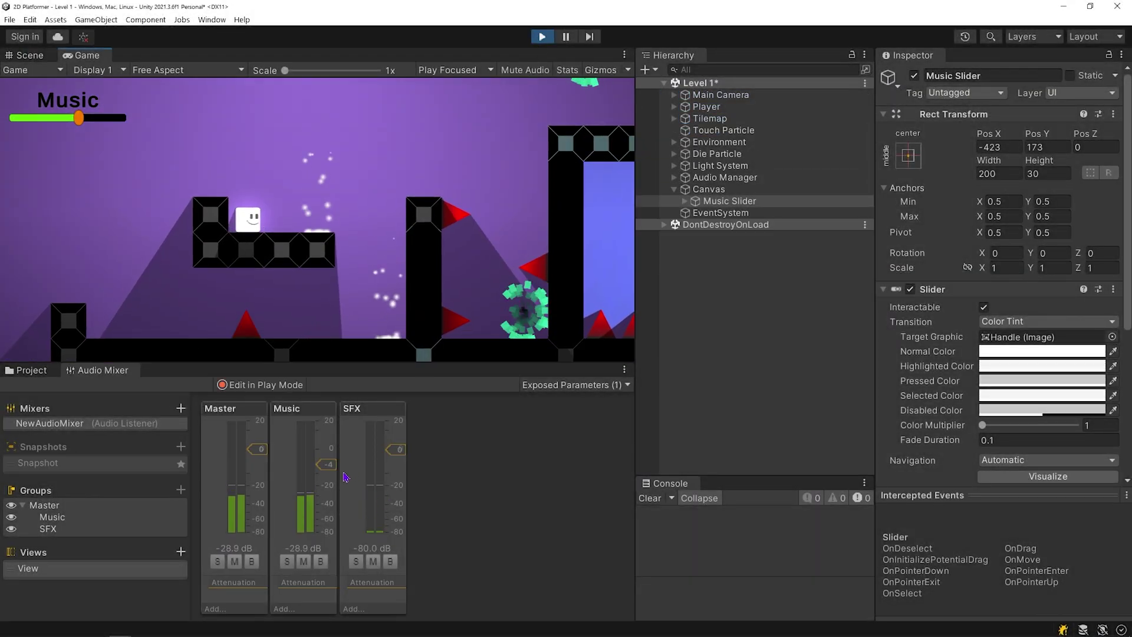
drag(75, 121, 140, 131)
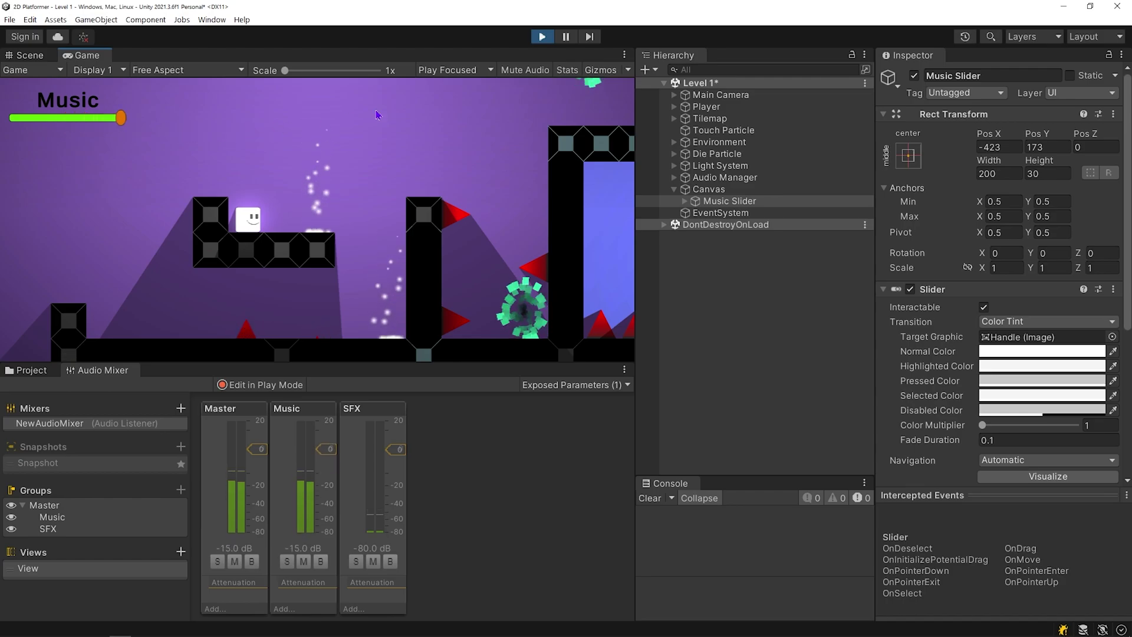
click(542, 38)
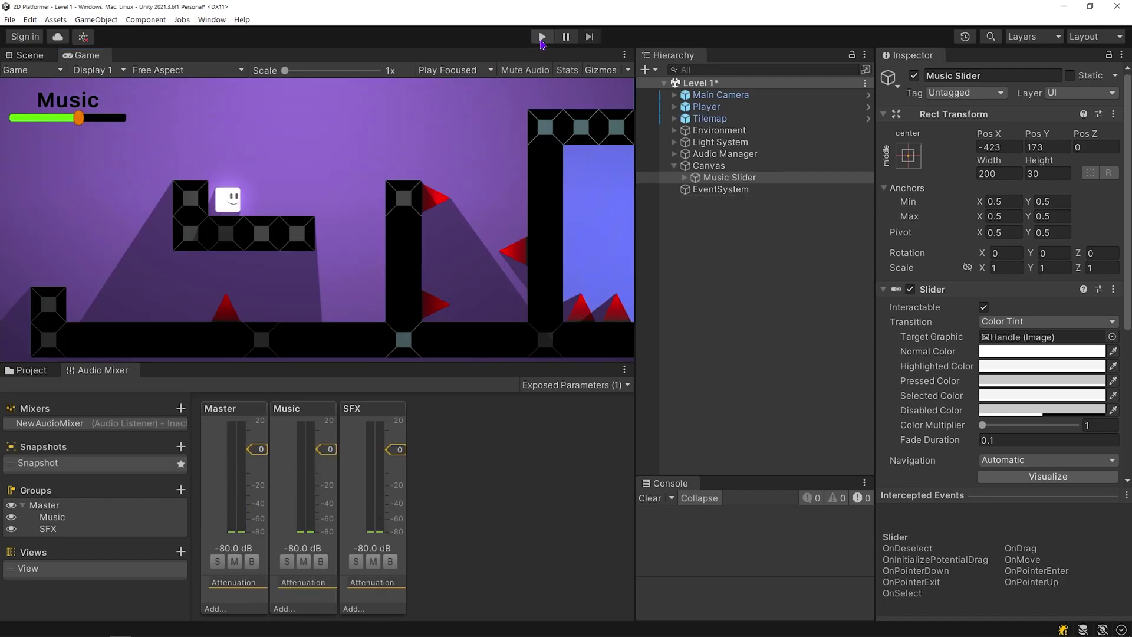
click(542, 38)
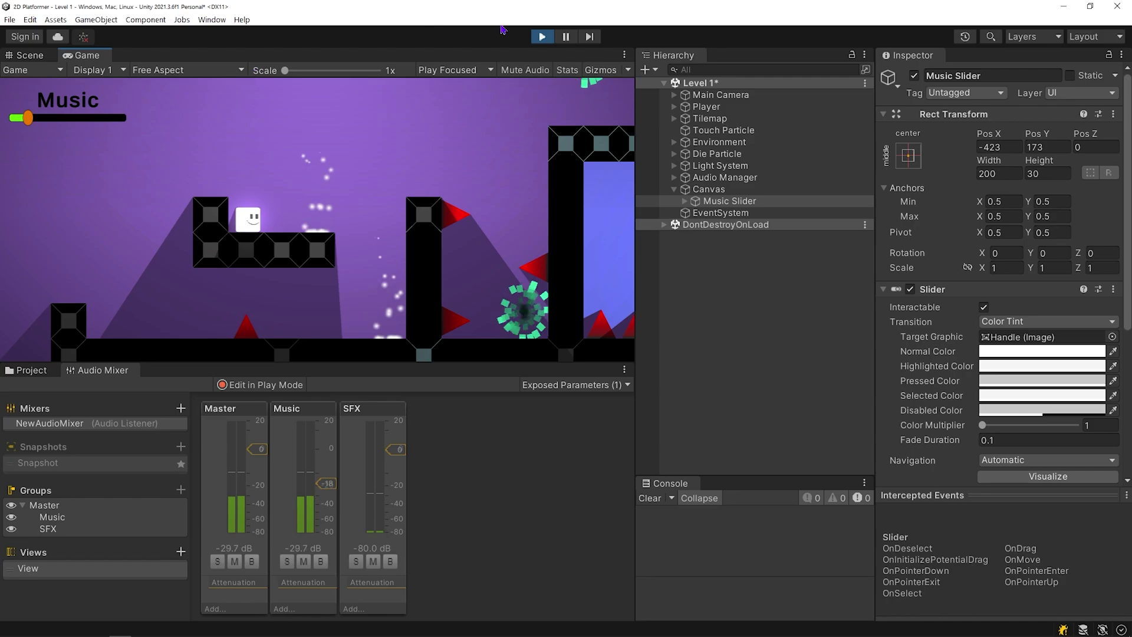
click(548, 38)
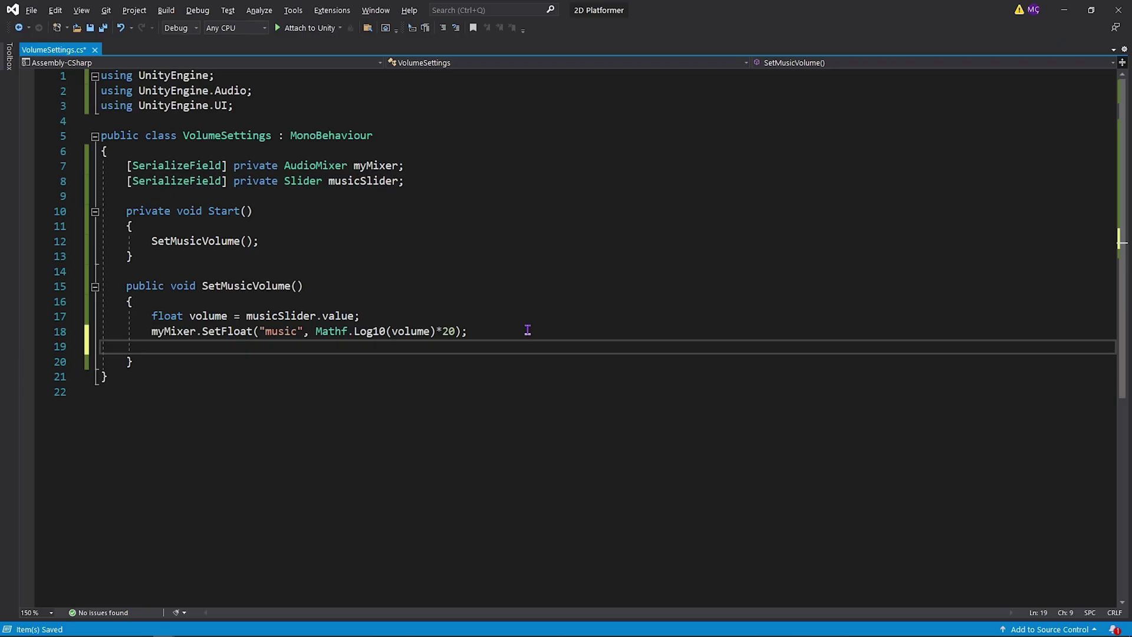
Step: Add PlayerPrefs.SetFloat("musicVolume", volume); to SetMusicVolume and declare a private void LoadVolume() method below it
text(PlayerPrefs.SetFloat)
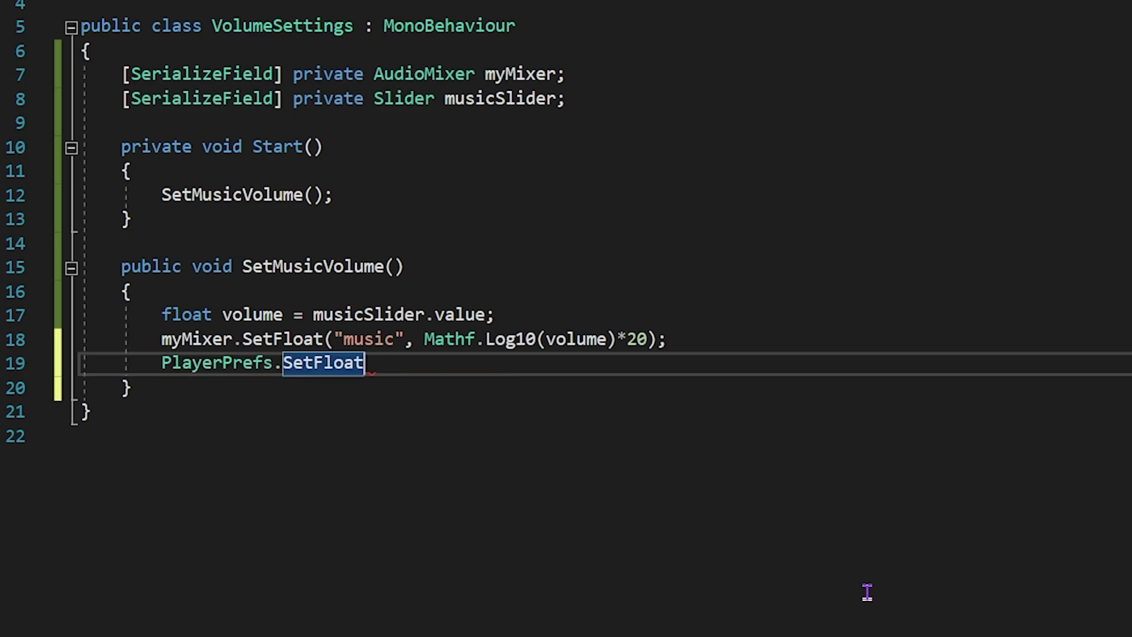
text(("musicVolume", volume);)
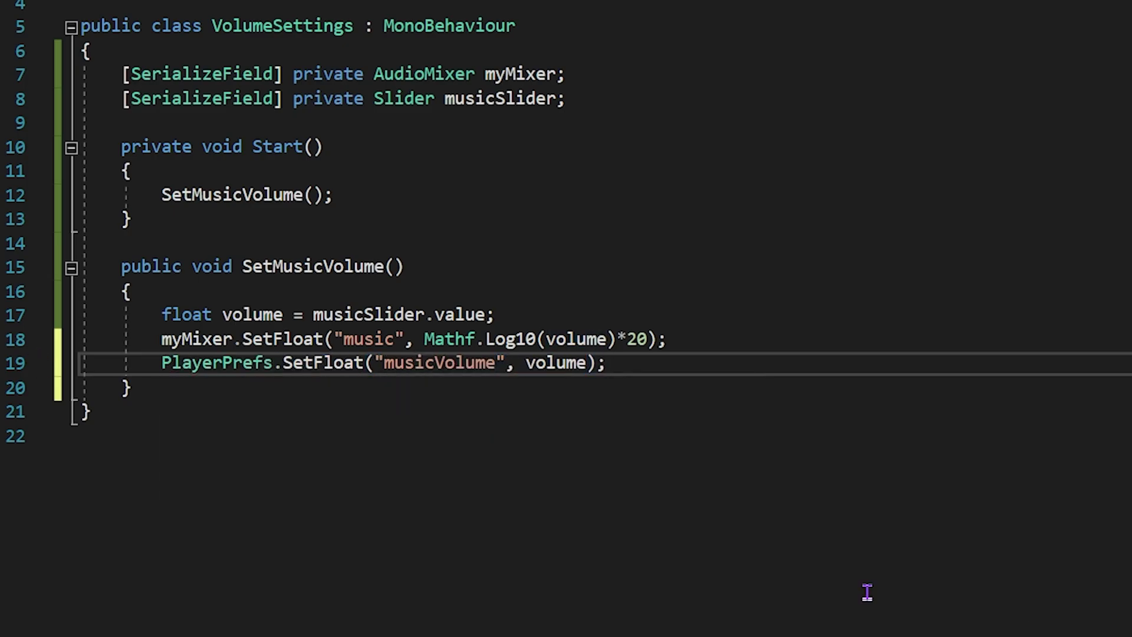
key(Down)
key(Return)
key(Return)
text(private void LoadVolume())
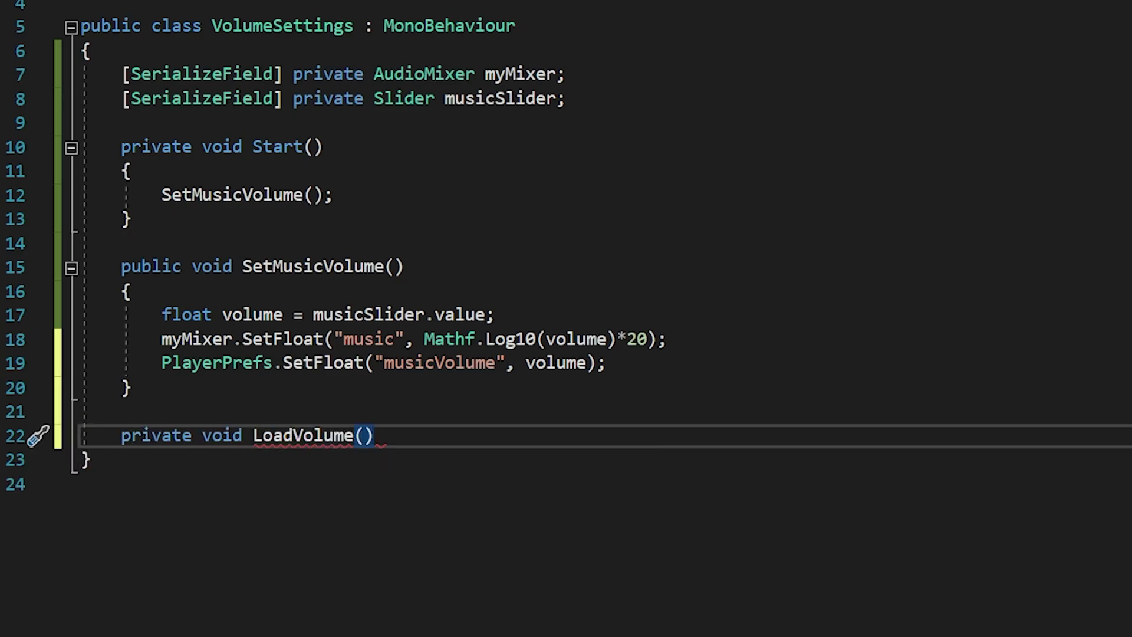
Step: In LoadVolume, assign PlayerPrefs.GetFloat("musicVolume") to musicSlider.value and call SetMusicVolume();
key(Return)
text({)
key(Return)
text(musicSlider.value )
text(= PlayerPrefs.GetFloat()
text(")
text(musicVolume")
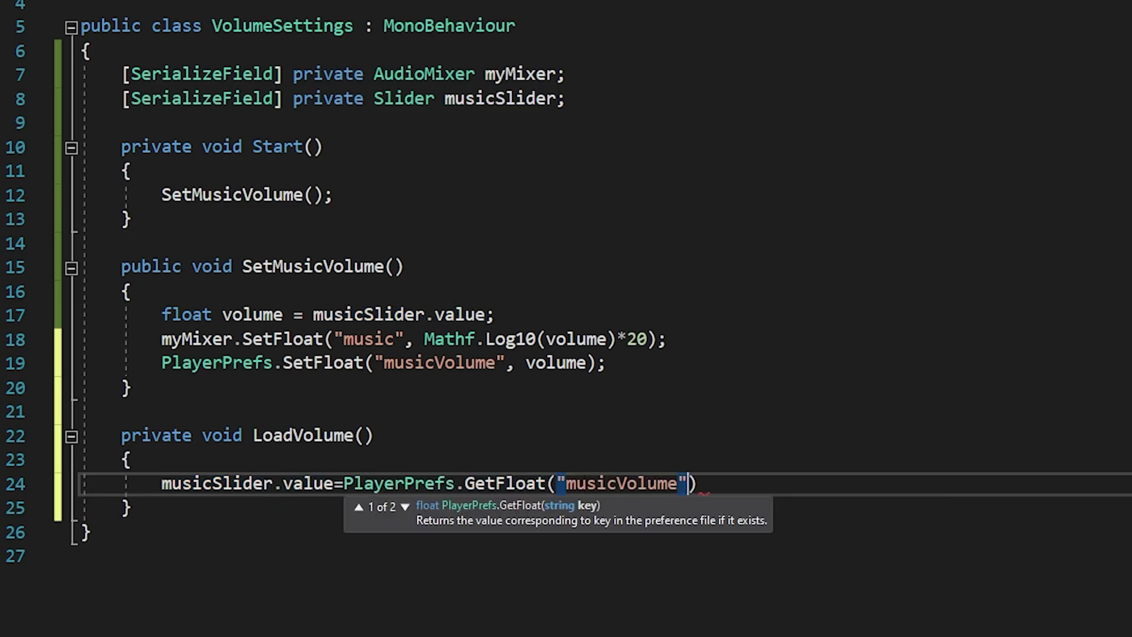
text();)
key(Return)
key(Return)
text(setmu)
key(Tab)
text(();)
click(1110, 624)
Step: In Start, add an if (PlayerPrefs.HasKey("musicVolume")) block with an else block above the SetMusicVolume call
click(161, 194)
key(Return)
key(Return)
key(Up)
key(Up)
text(if(player.haskey)
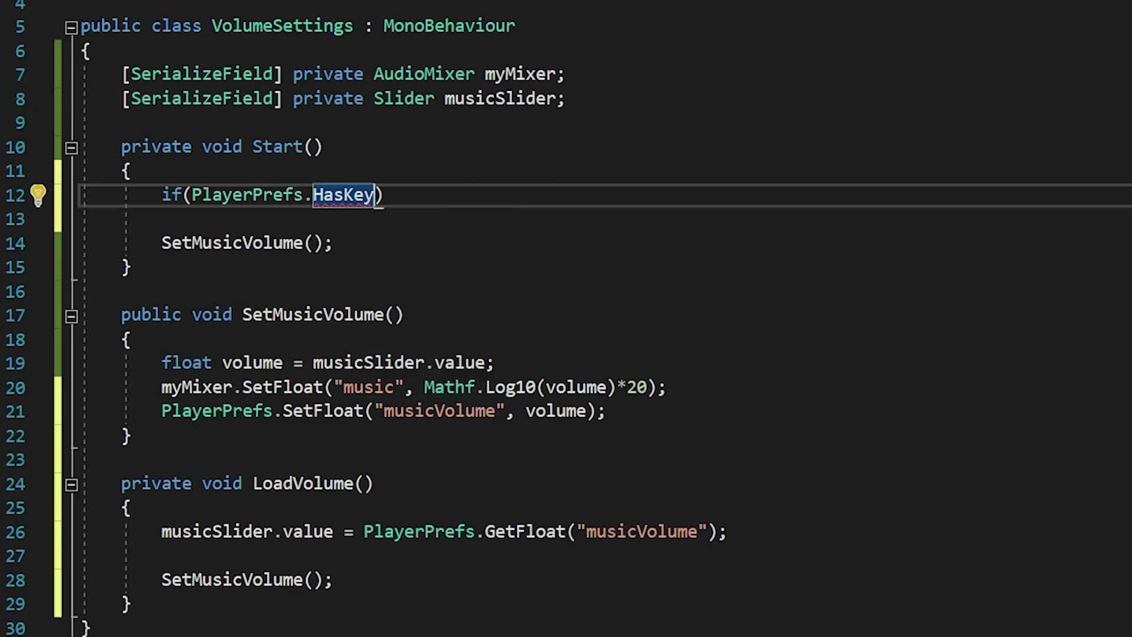
text(("musicVolume)
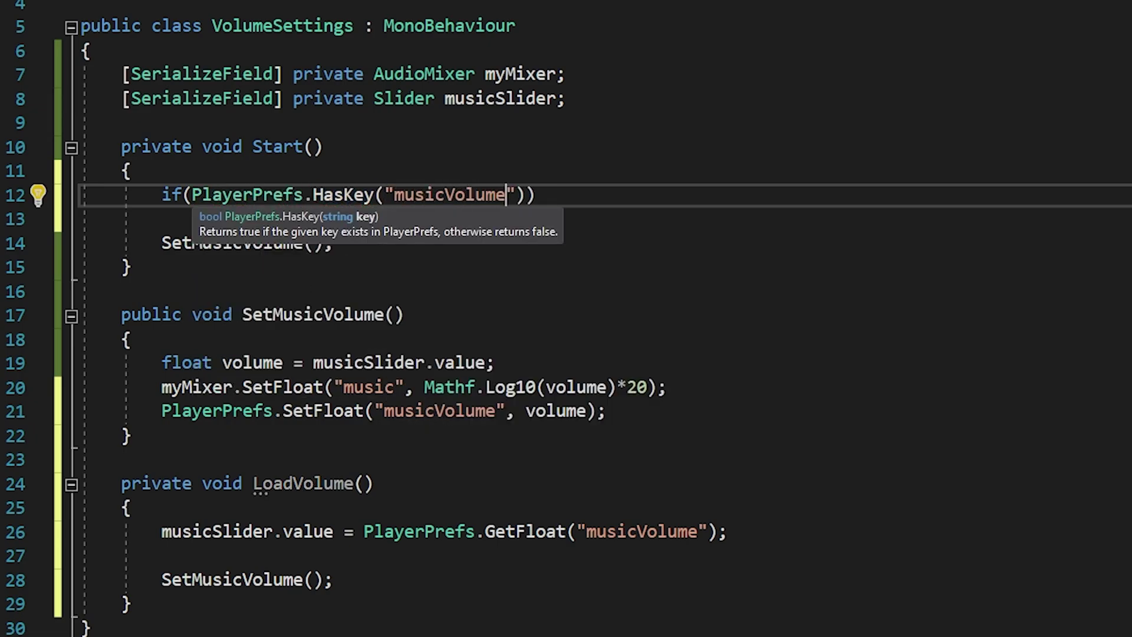
key(End)
text({)
key(Return)
key(Down)
key(Return)
text(else{)
key(Return)
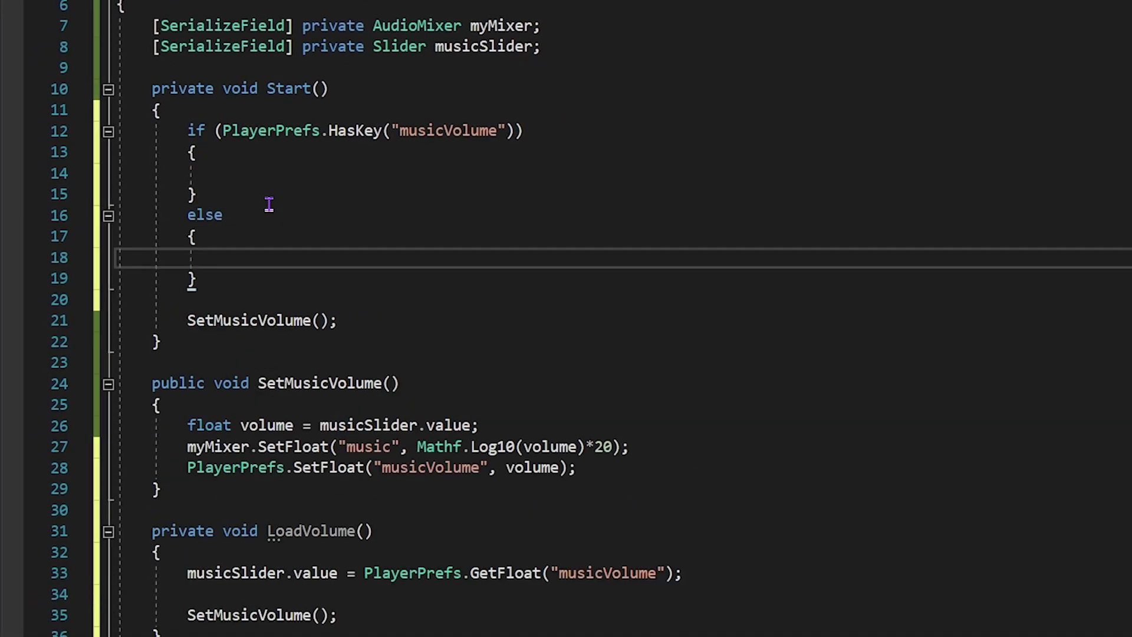
Step: Call LoadVolume(); inside the if block and move the existing SetMusicVolume(); call into the else block
click(328, 180)
scroll(353, 195, down, 1)
text(LoadVolume();)
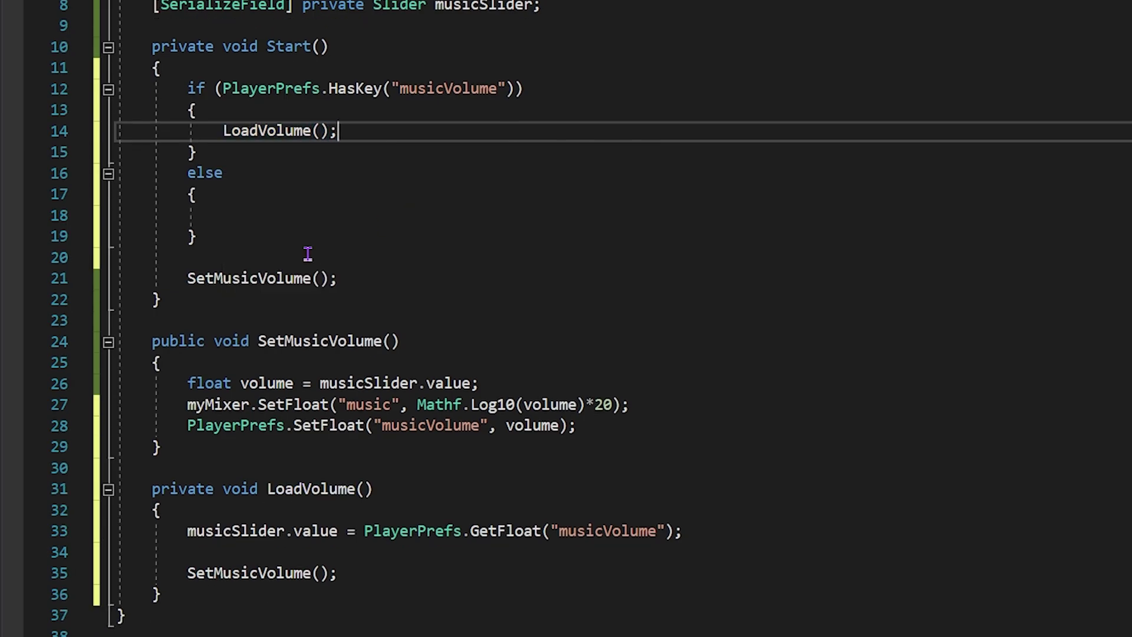
drag(180, 278, 329, 280)
key(ctrl+x)
click(277, 215)
key(ctrl+v)
drag(190, 278, 118, 258)
key(Delete)
click(901, 481)
click(1059, 568)
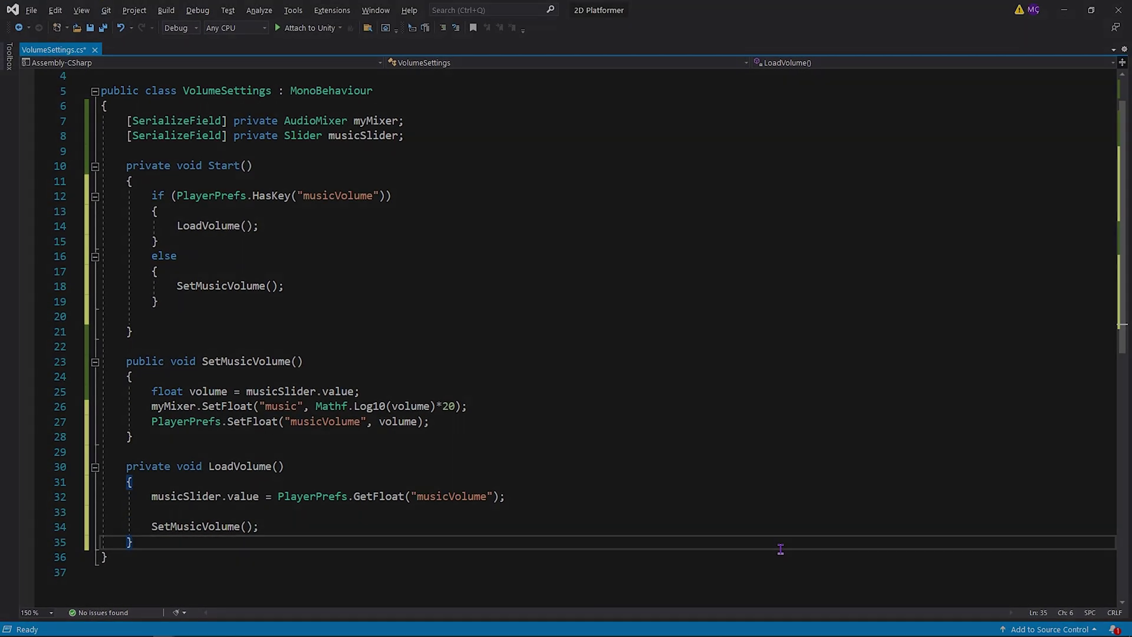
Step: Switch to Unity, run the game, lower the Music slider to its minimum, and restart to check that the volume is saved
key(alt+Tab)
click(542, 36)
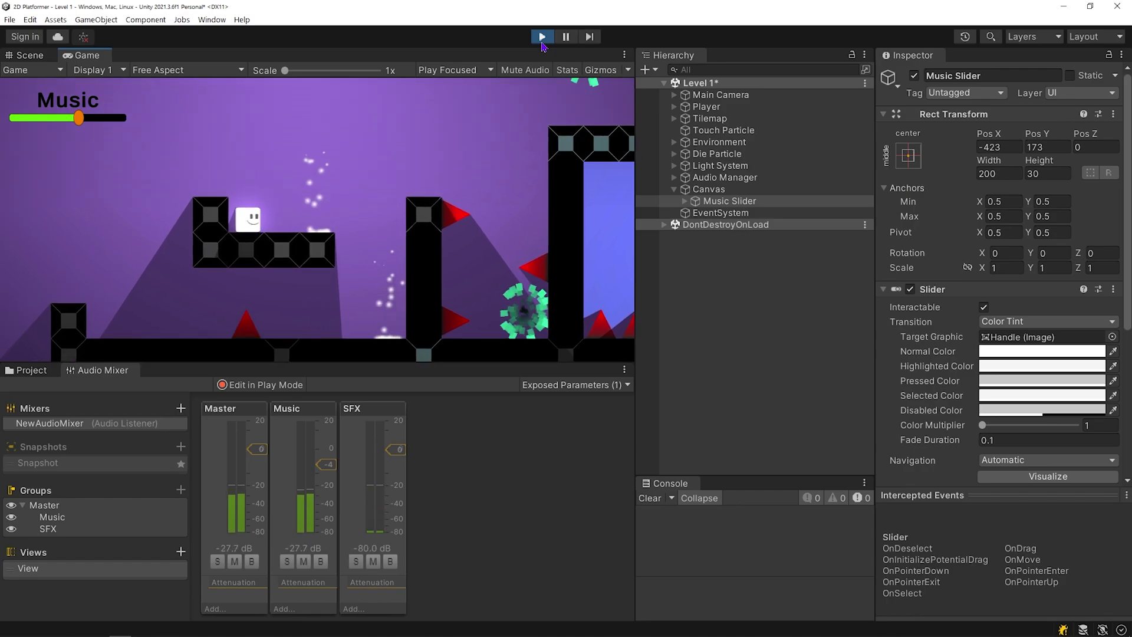
drag(80, 118, 106, 120)
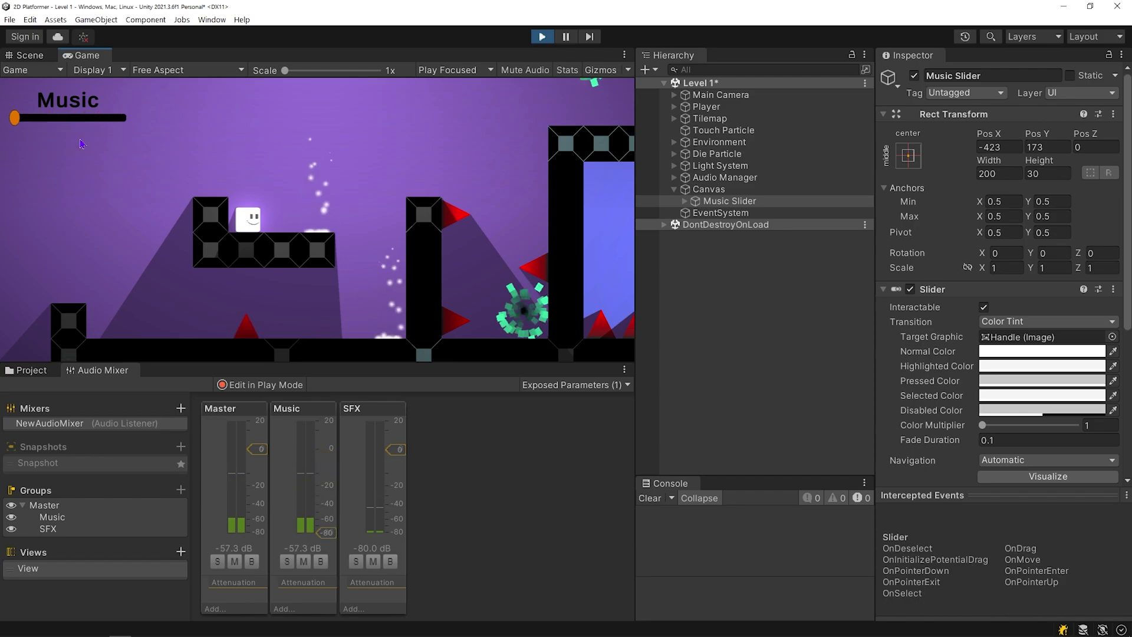
click(541, 39)
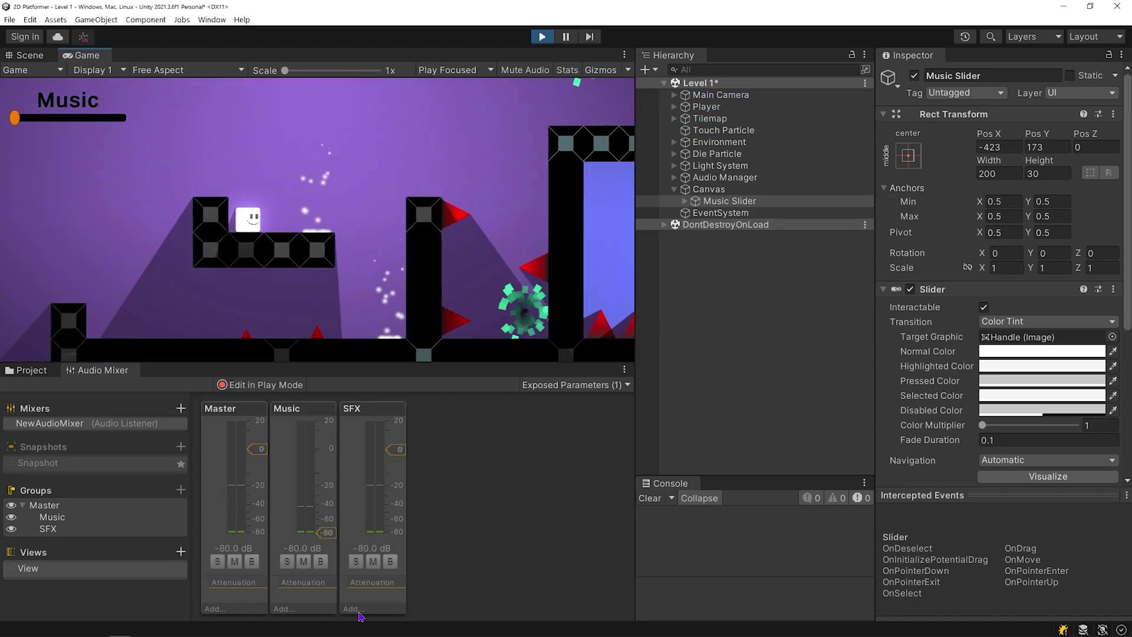
Step: Move and jump with the player to check the SFX group, raise the Music slider to its maximum, and stop the game
key(Right)
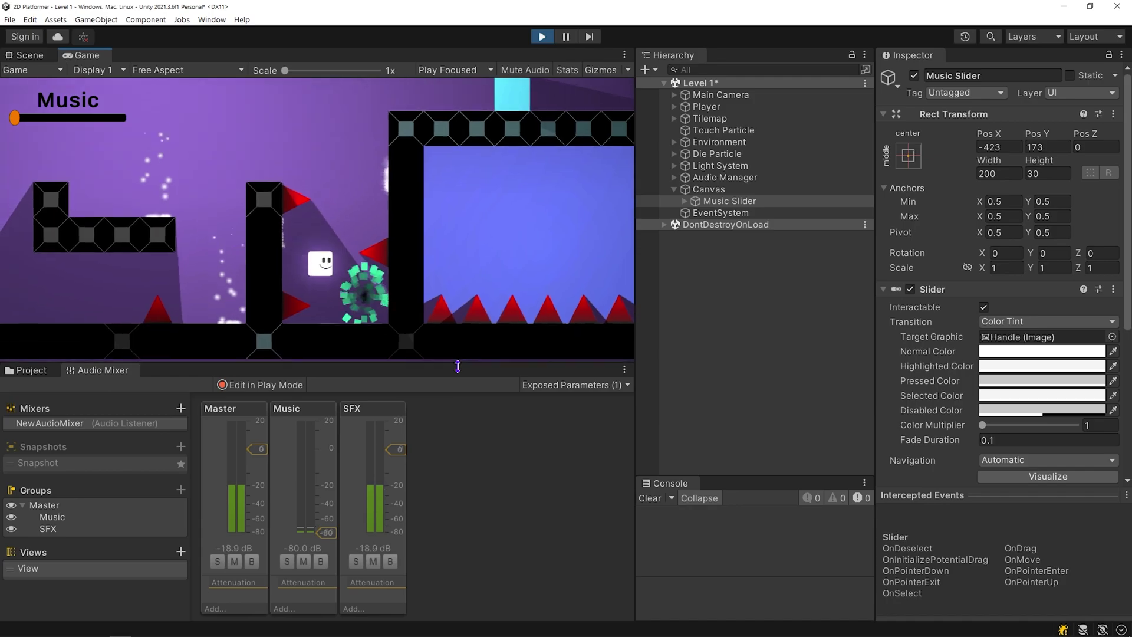
key(space)
drag(15, 118, 121, 120)
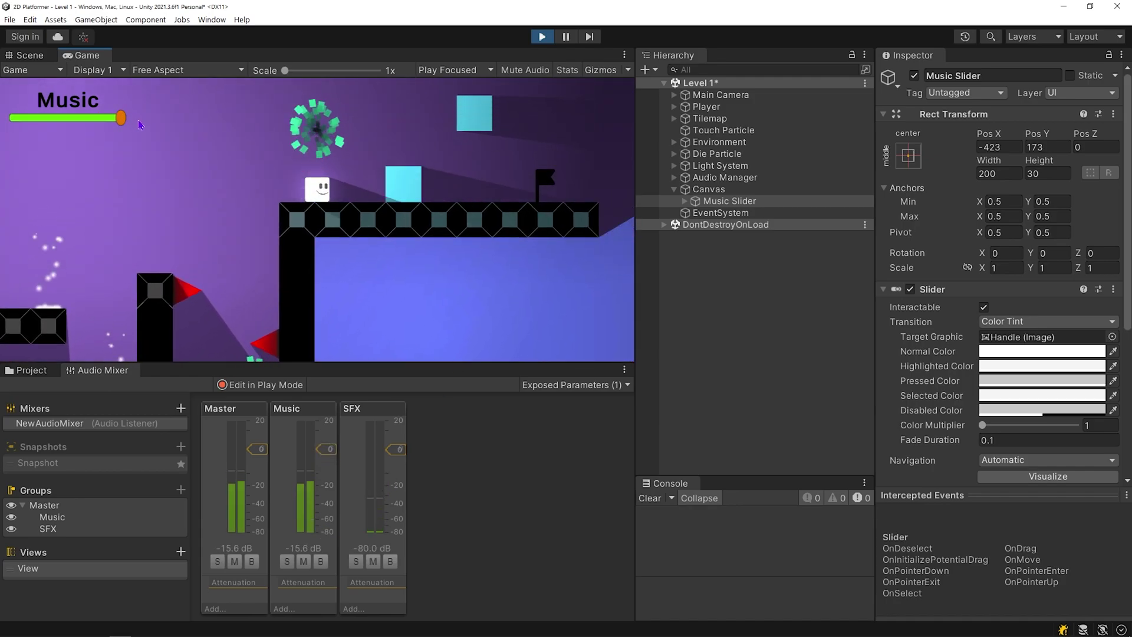
click(540, 37)
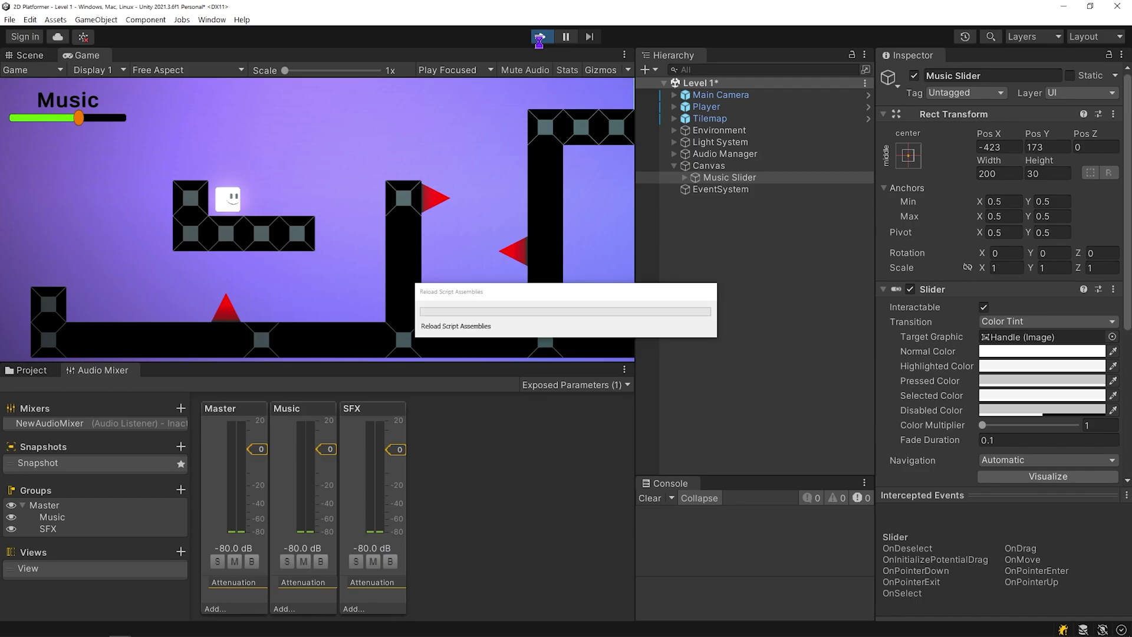